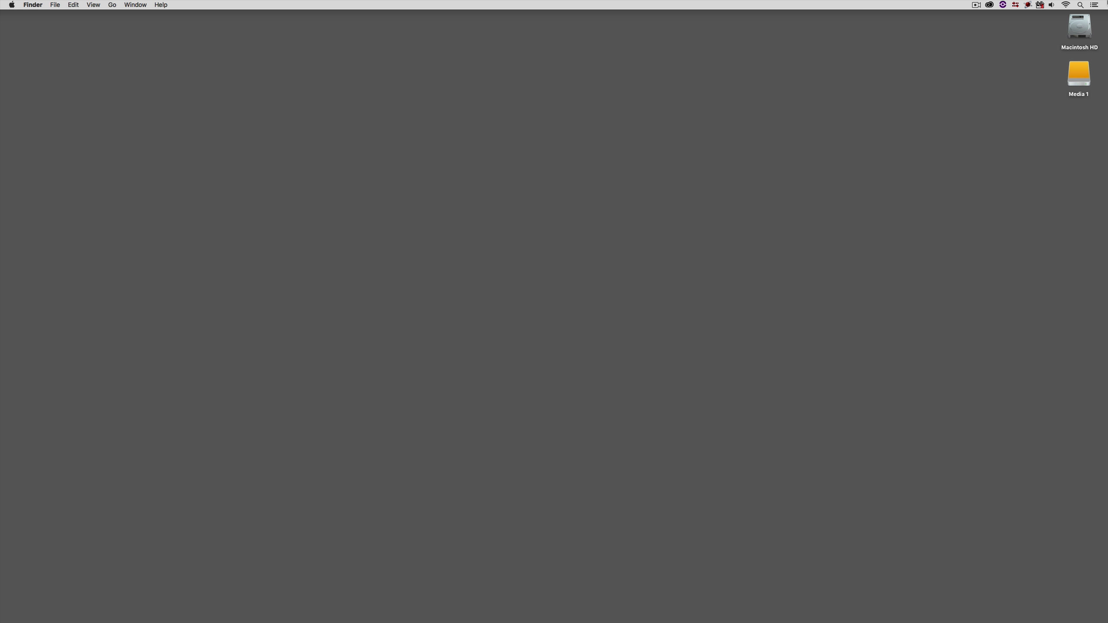
Step: Switch to Avid Media Composer, open the Effect Palette and look through its full list of filter categories
key(super+Tab)
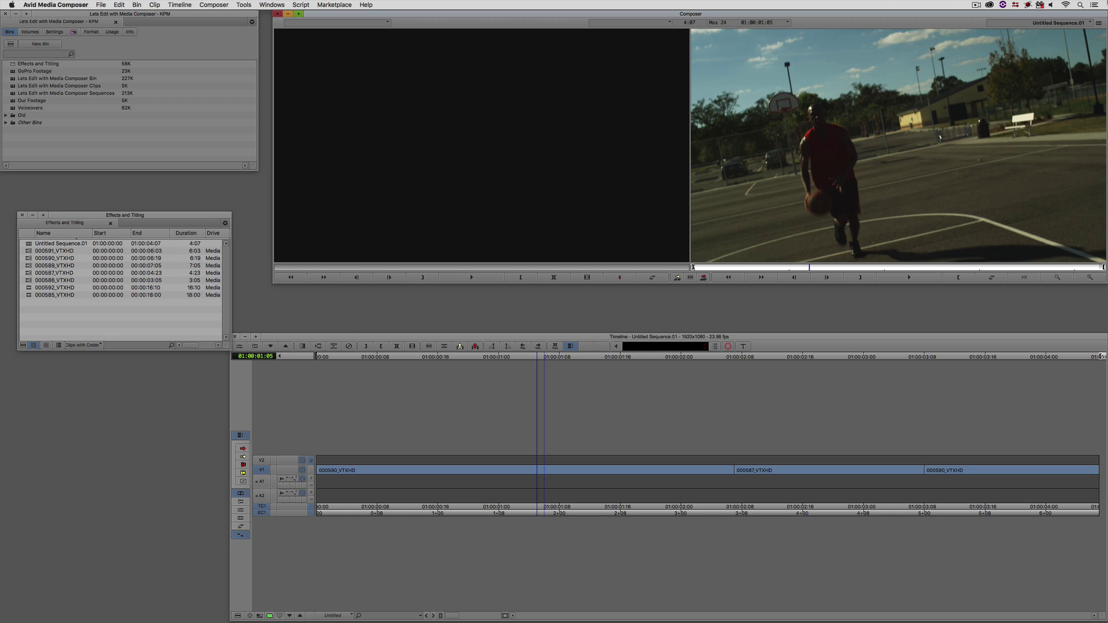
key(super+8)
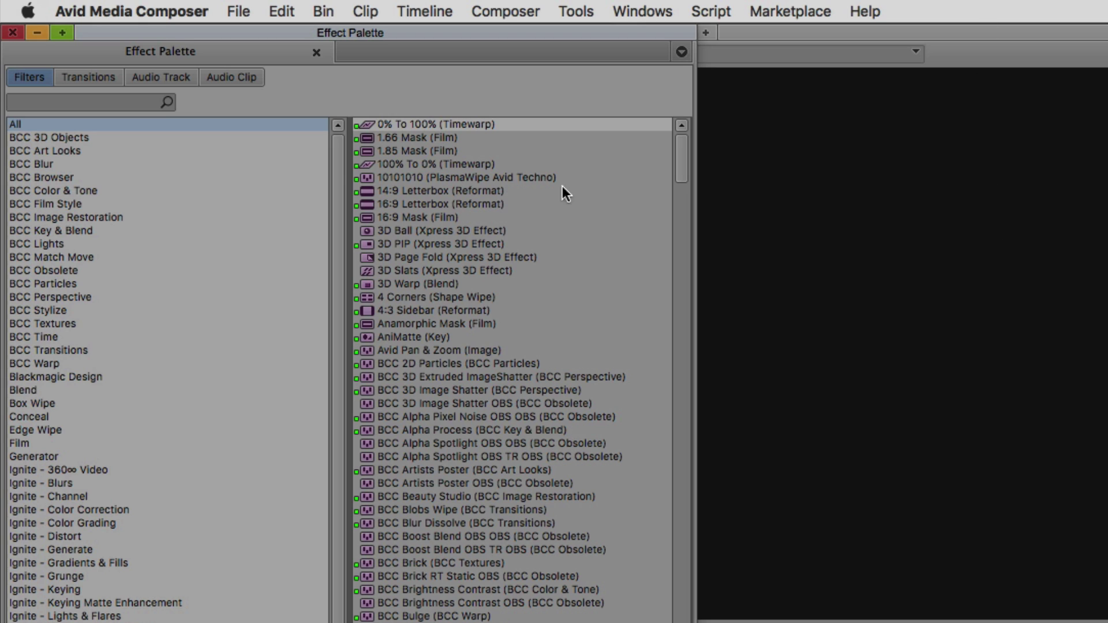
drag(341, 160, 341, 340)
drag(355, 401, 352, 112)
drag(345, 267, 322, 539)
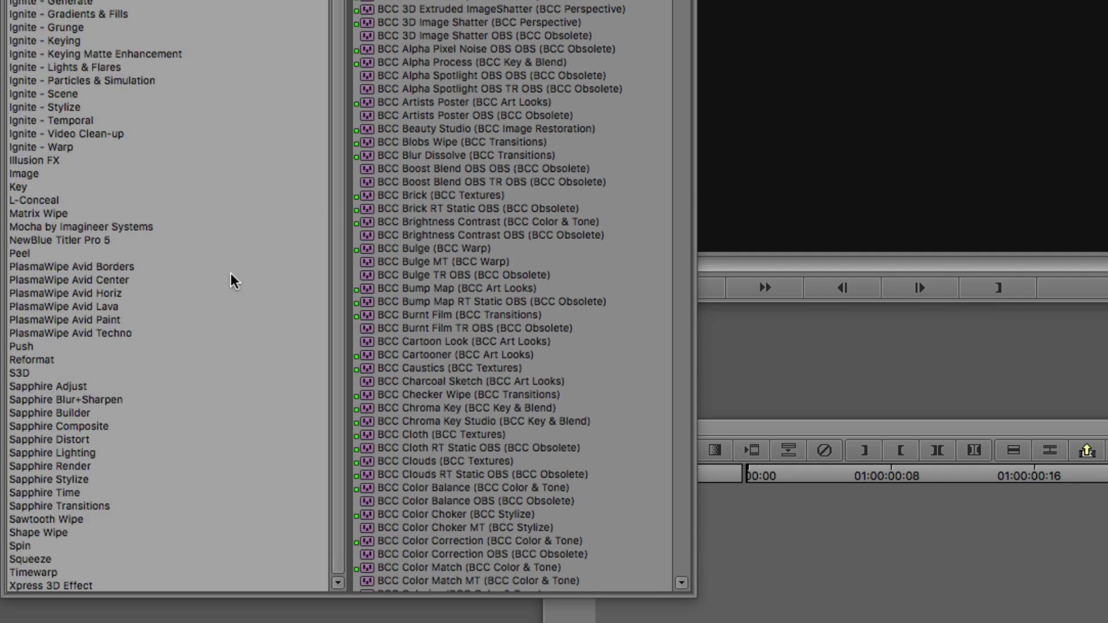
drag(335, 215, 345, 42)
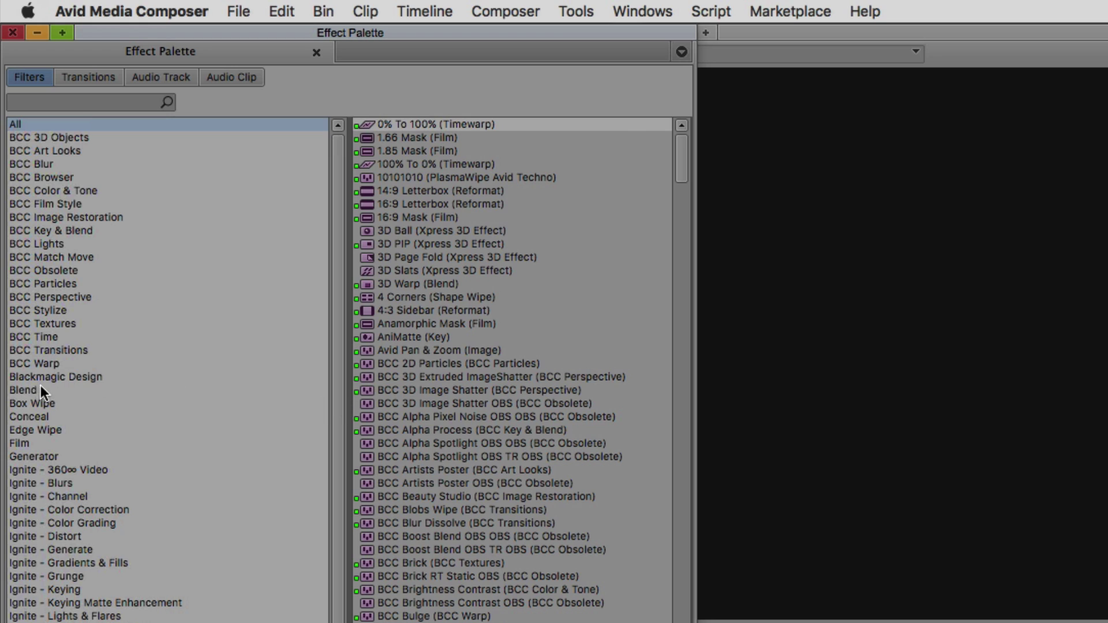
Step: Apply the 3D Warp effect from the Blend category to the first V1 clip and close the Effect Palette
click(27, 390)
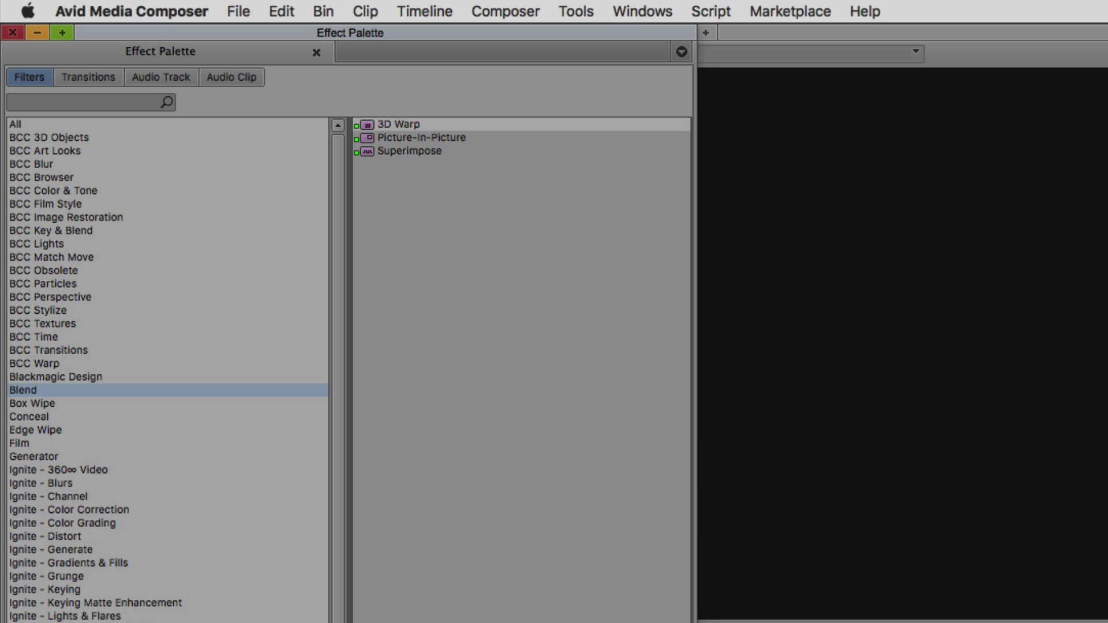
drag(365, 124, 480, 370)
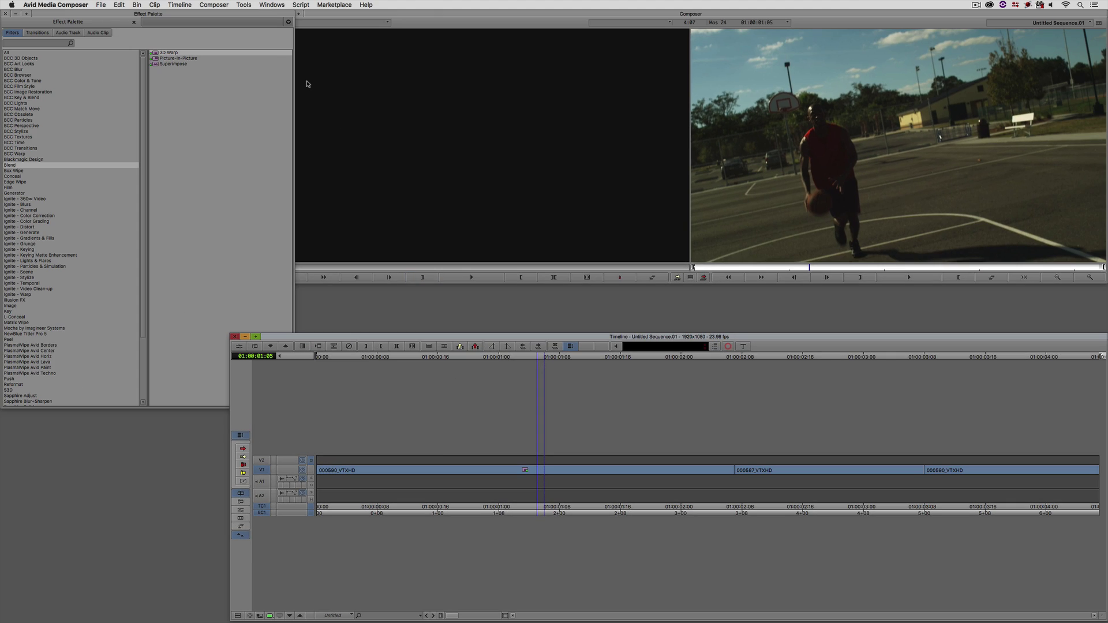
click(7, 14)
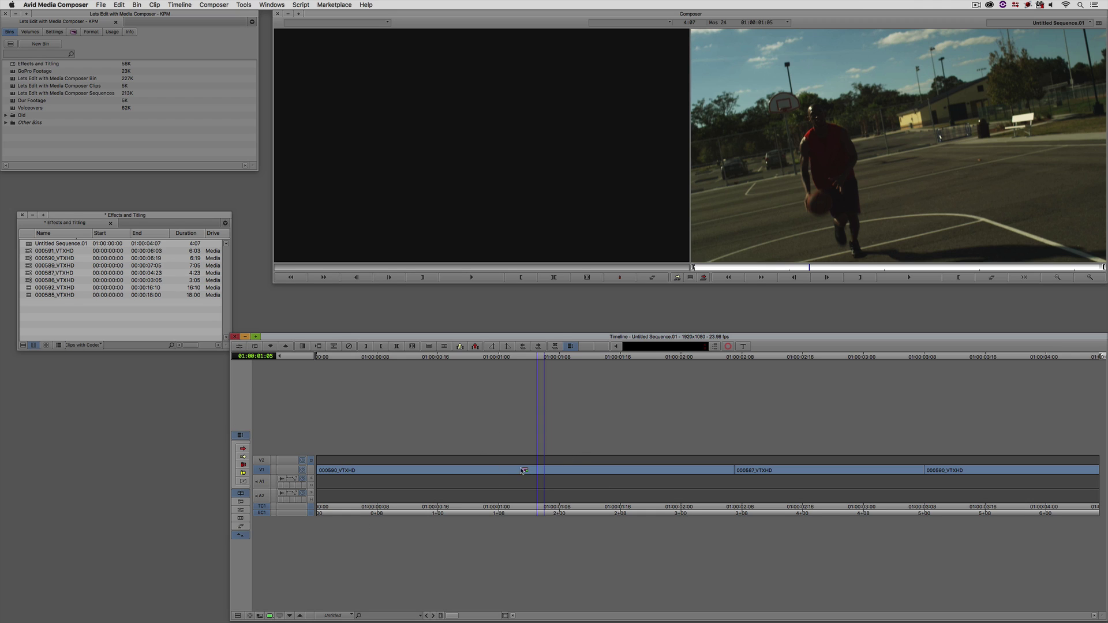
Step: Open the clip's 3D Warp effect for editing and scale the image proportionally down to 54
click(232, 346)
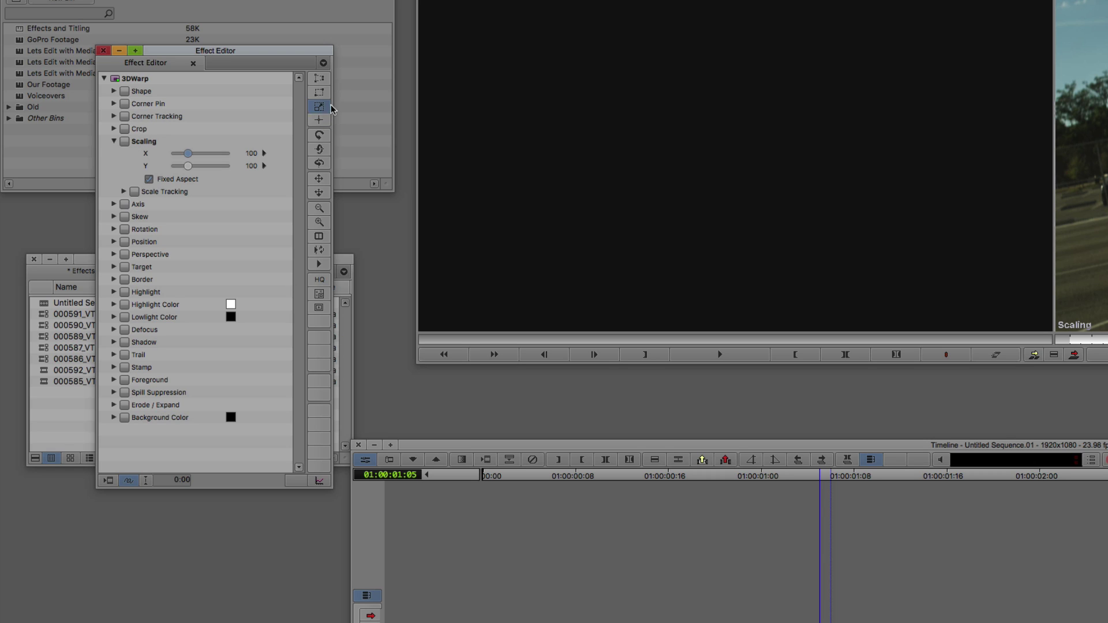
click(325, 119)
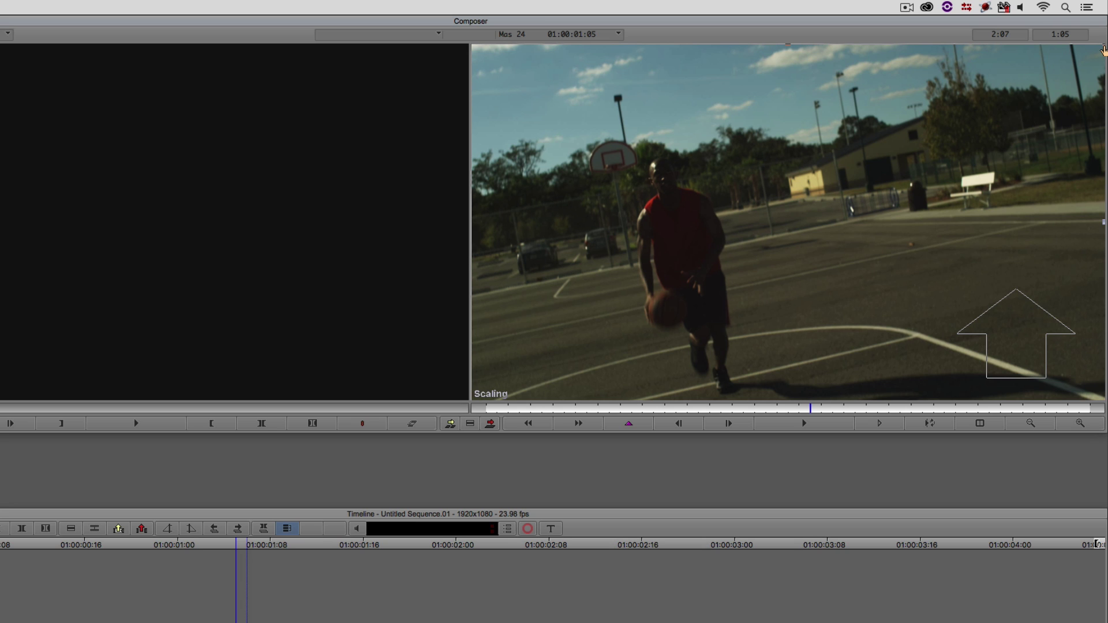
drag(1104, 51, 960, 124)
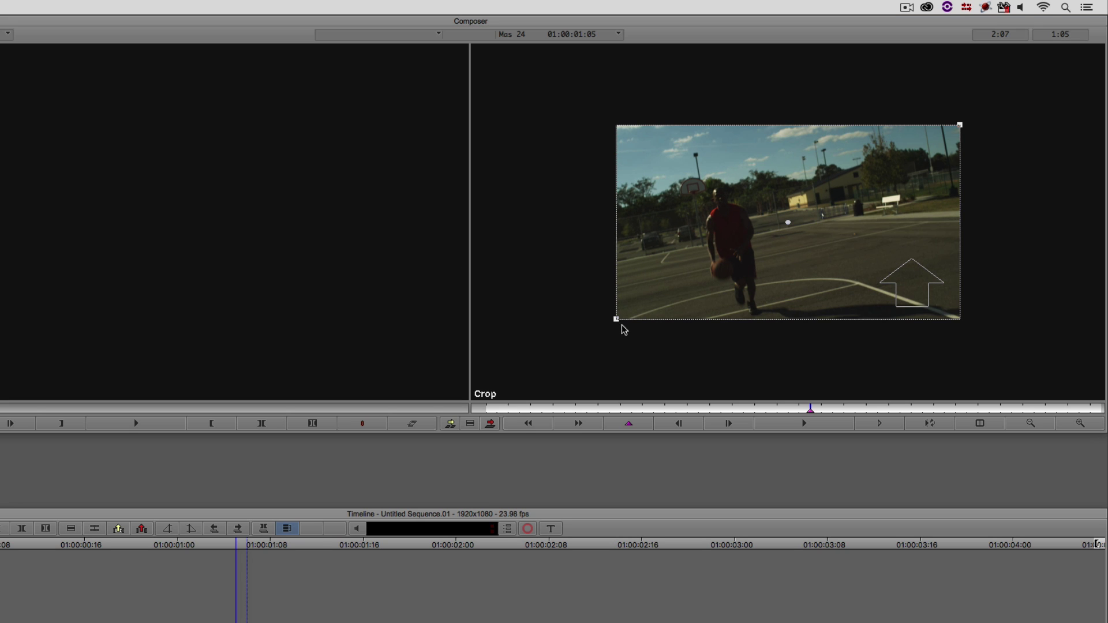
Step: Crop the scaled image inward from its lower-left and upper-right corners, then close the Effect Editor
drag(615, 319, 725, 273)
drag(960, 126, 848, 169)
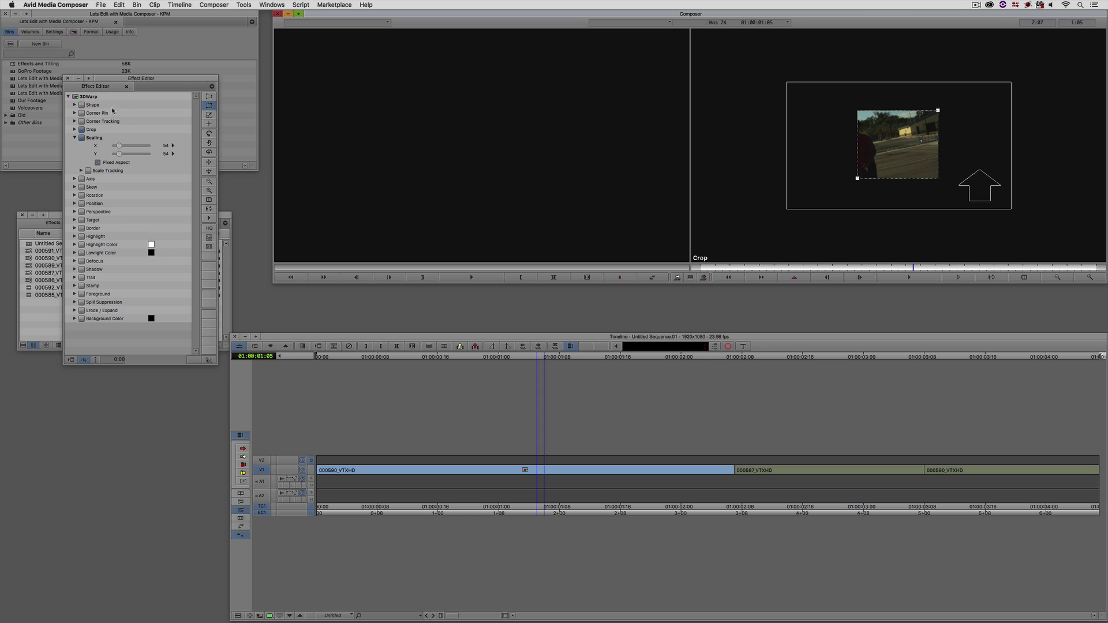
click(68, 78)
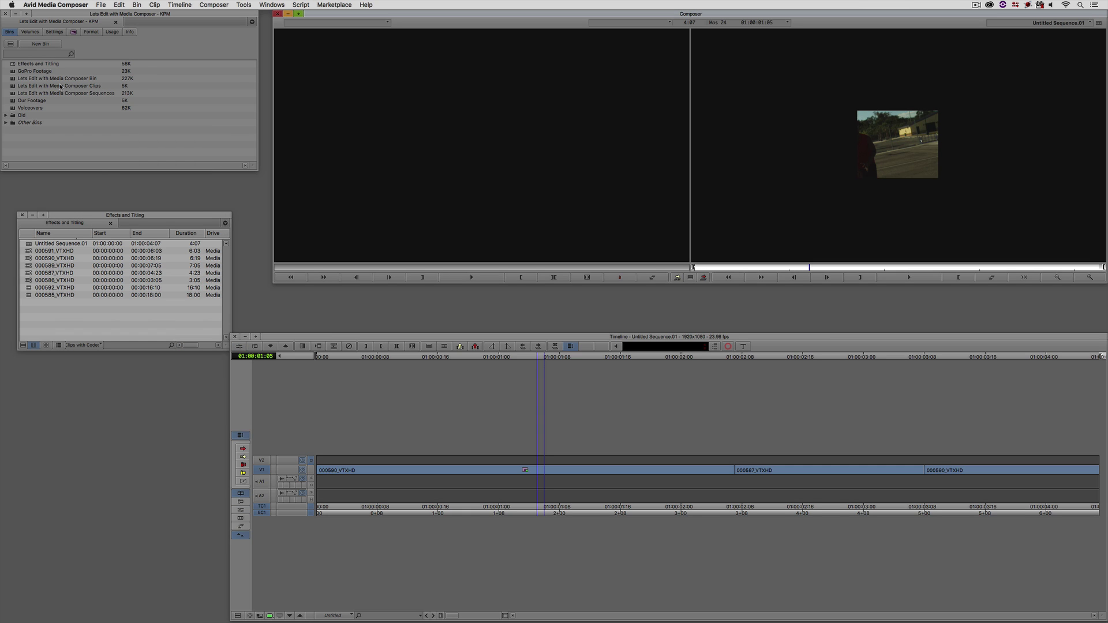
Step: Open the Command Palette, examine the FX commands and close it
click(245, 5)
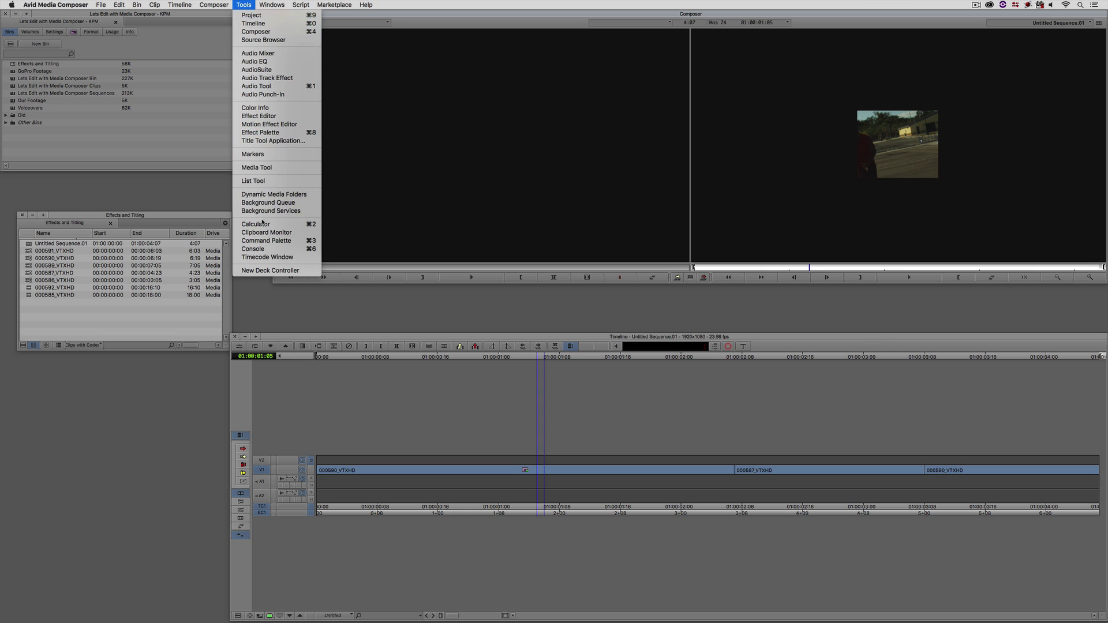
click(262, 240)
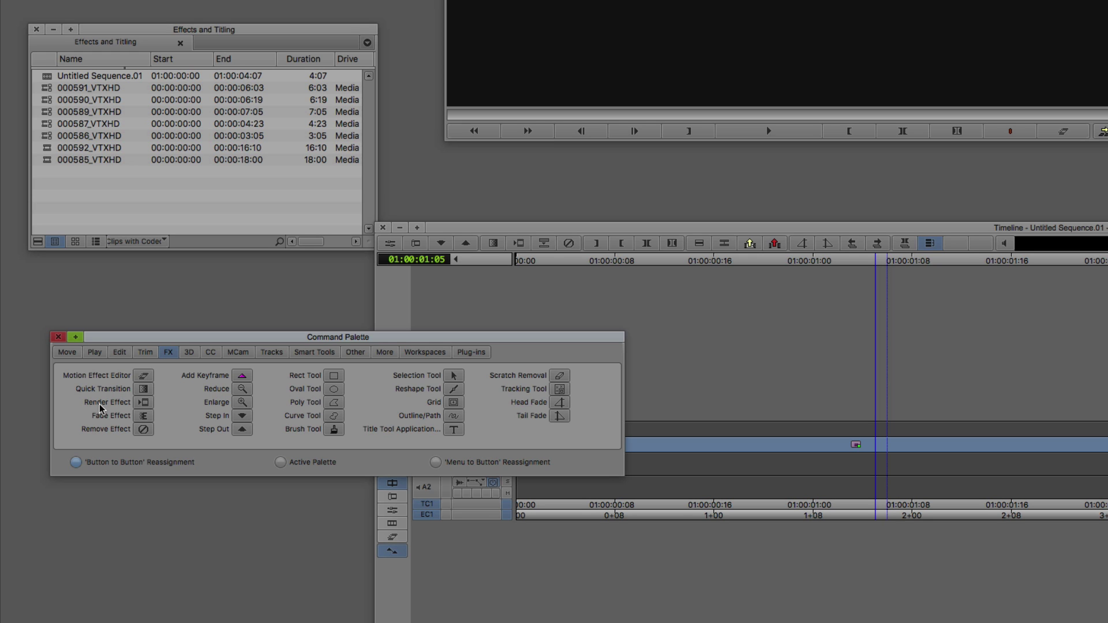
click(59, 337)
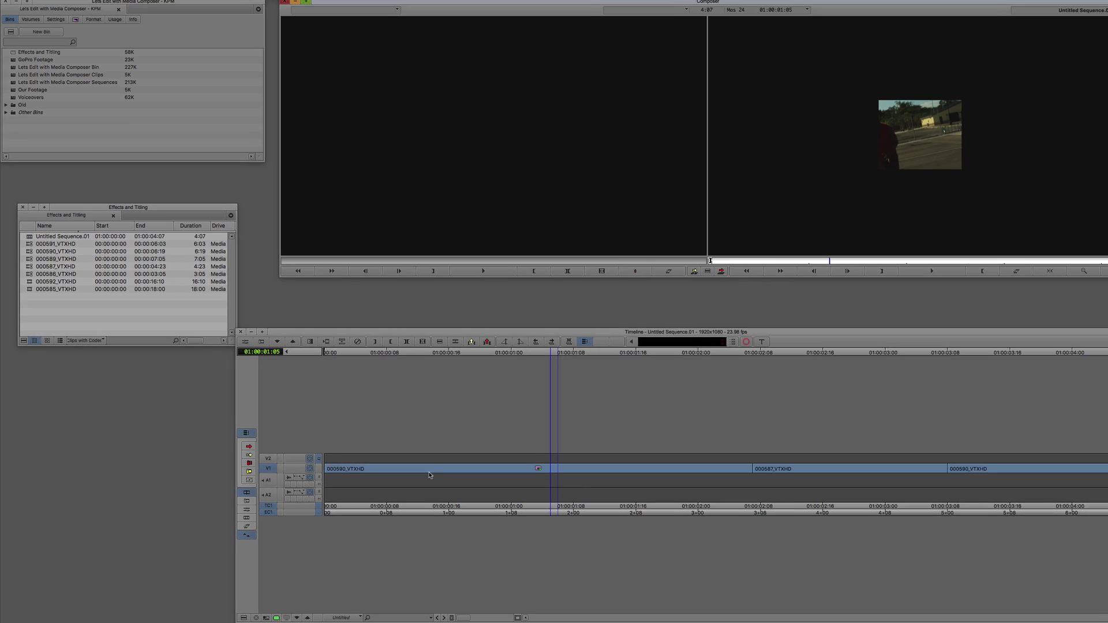
Step: Apply a Fade Effect to the first V1 clip, accepting the offered fade up and fade down lengths
click(699, 446)
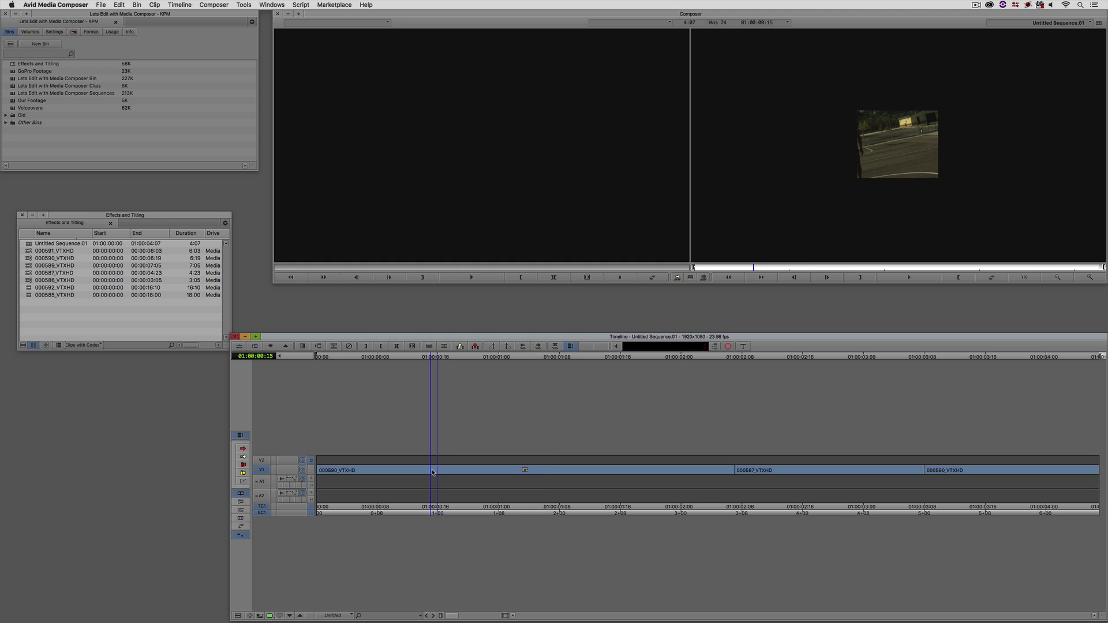
drag(518, 471, 484, 459)
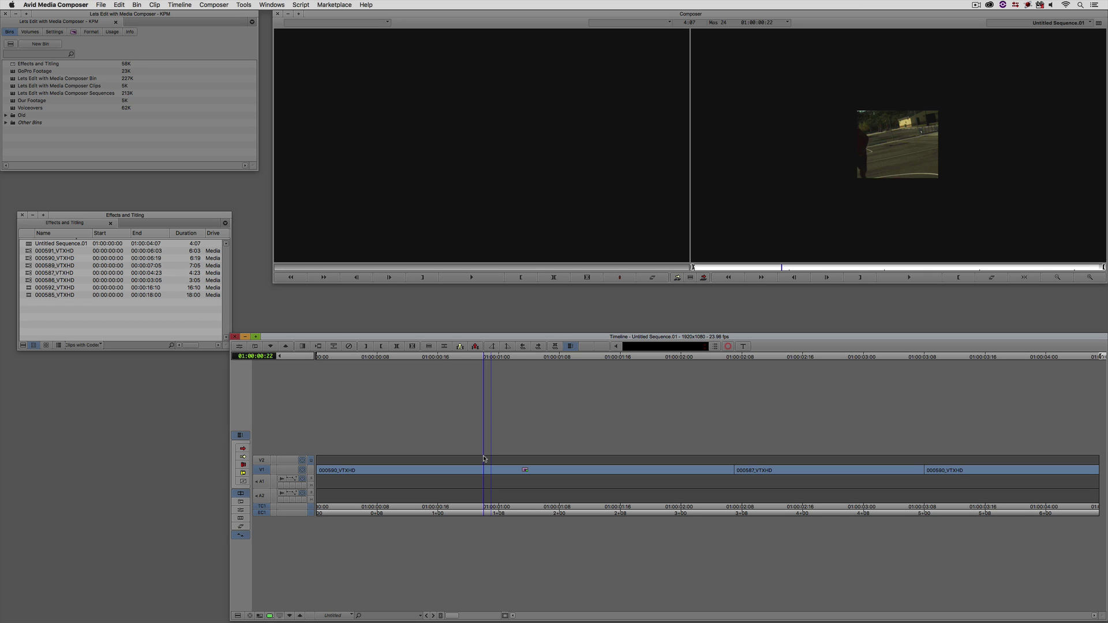
key(ctrl+shift+f)
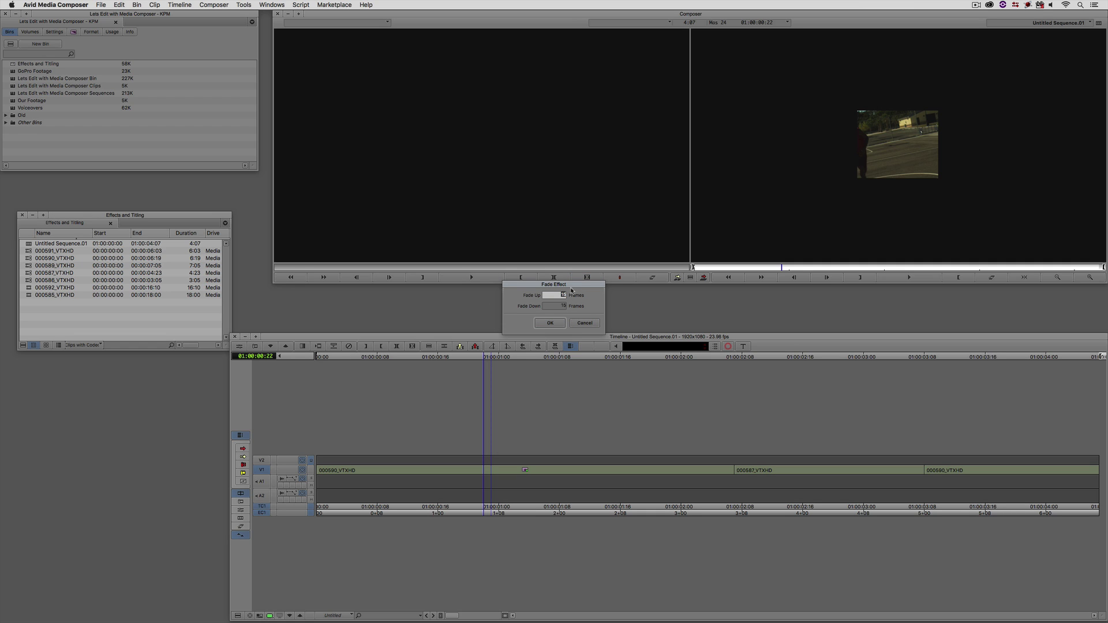
click(559, 324)
Step: Scrub through the faded clip and check the fade's keyframes in the Effect Editor
drag(388, 480, 543, 481)
key(super+8)
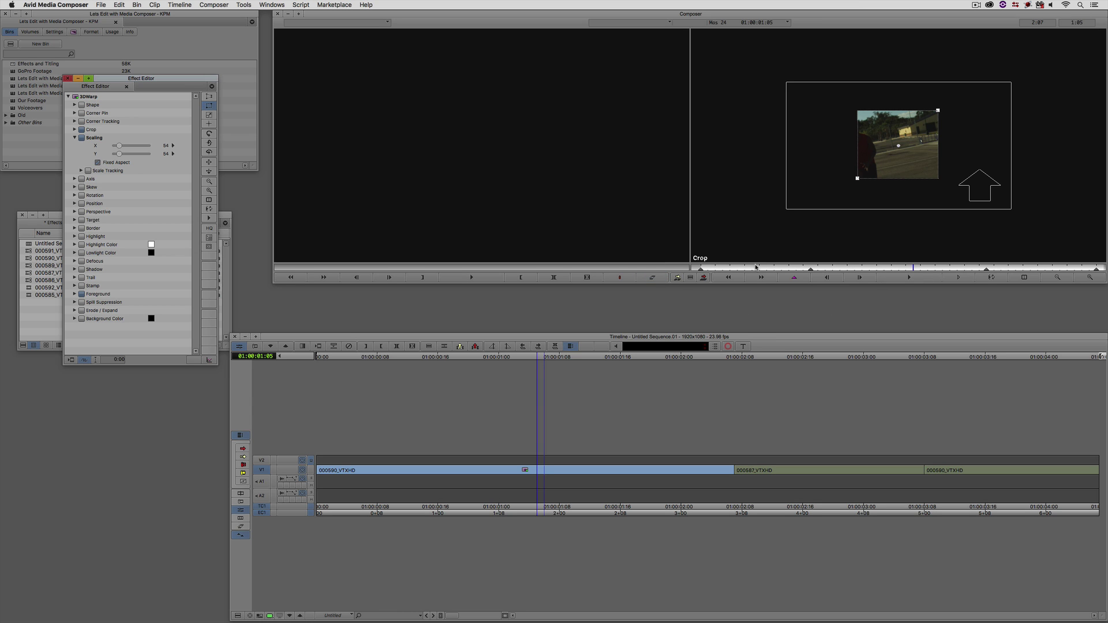
key(super+8)
key(j)
drag(387, 463, 585, 472)
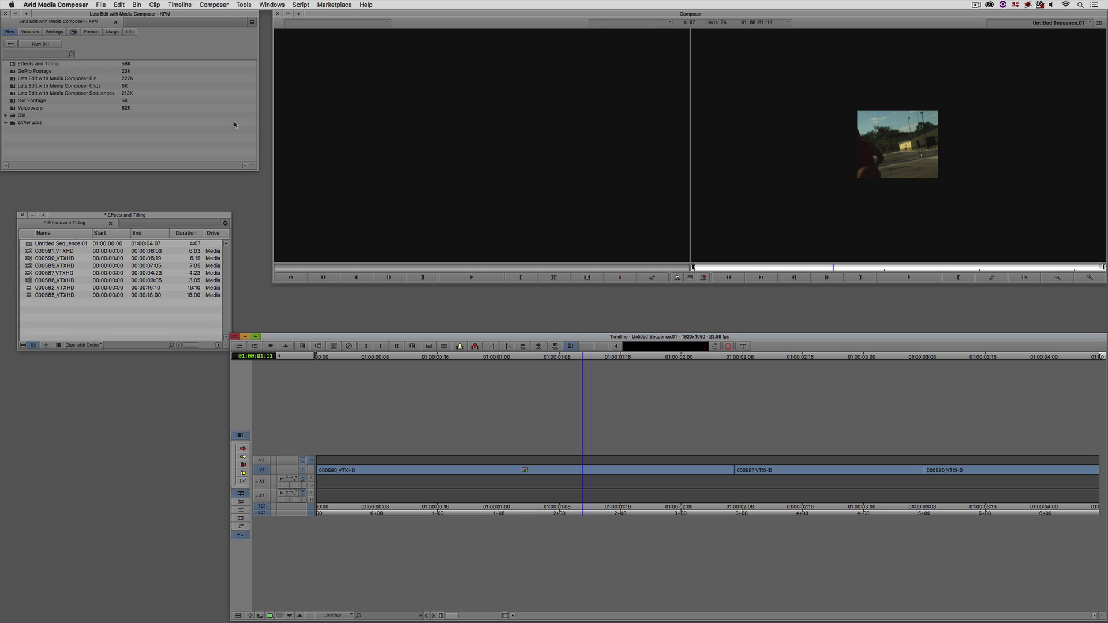
Step: Open the Keyboard settings and examine both the regular and the Shift-modified command assignments
click(54, 32)
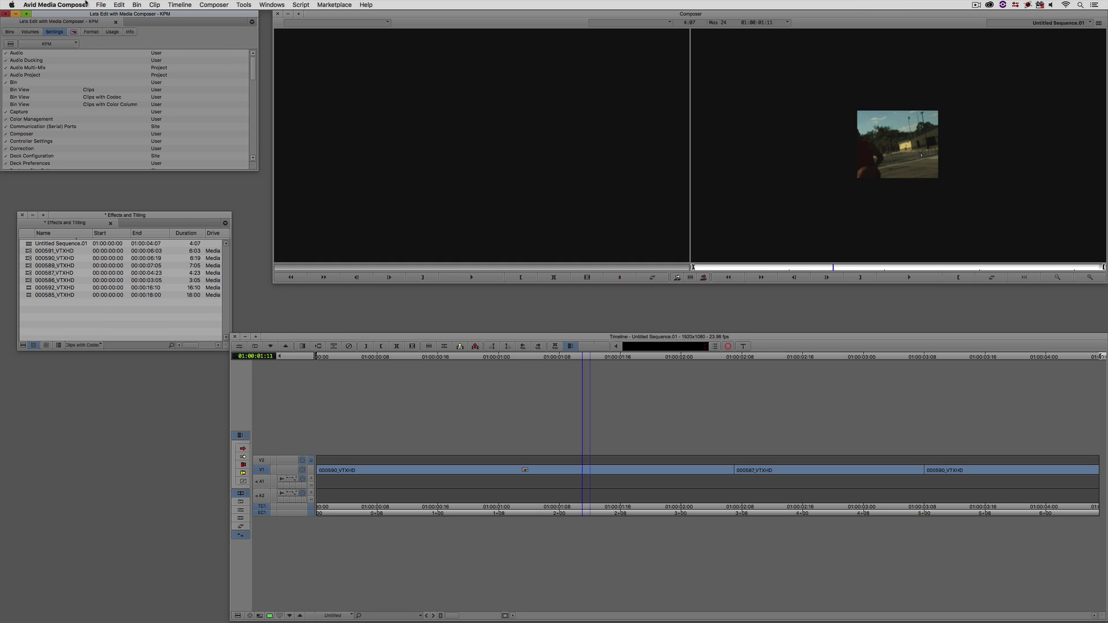
drag(252, 69, 254, 104)
click(28, 142)
double_click(27, 142)
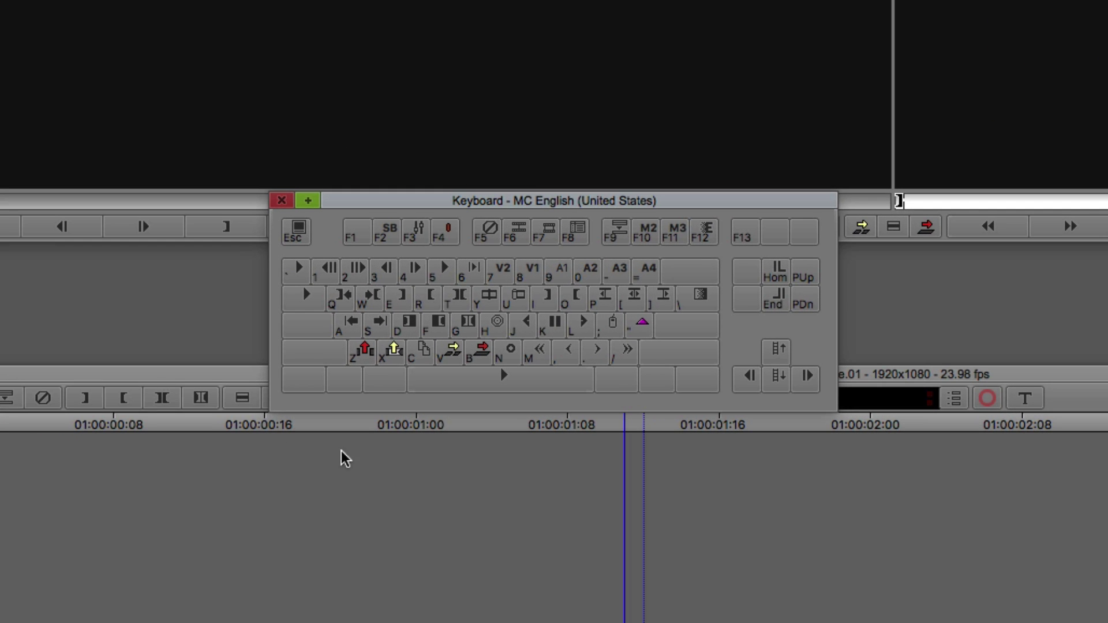
key(shift)
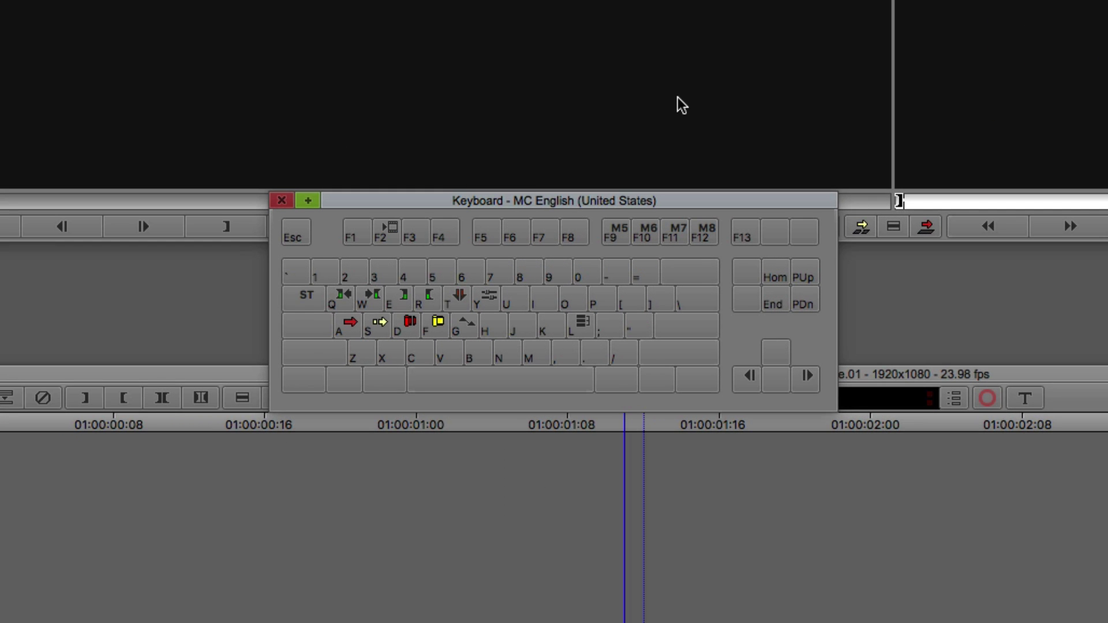
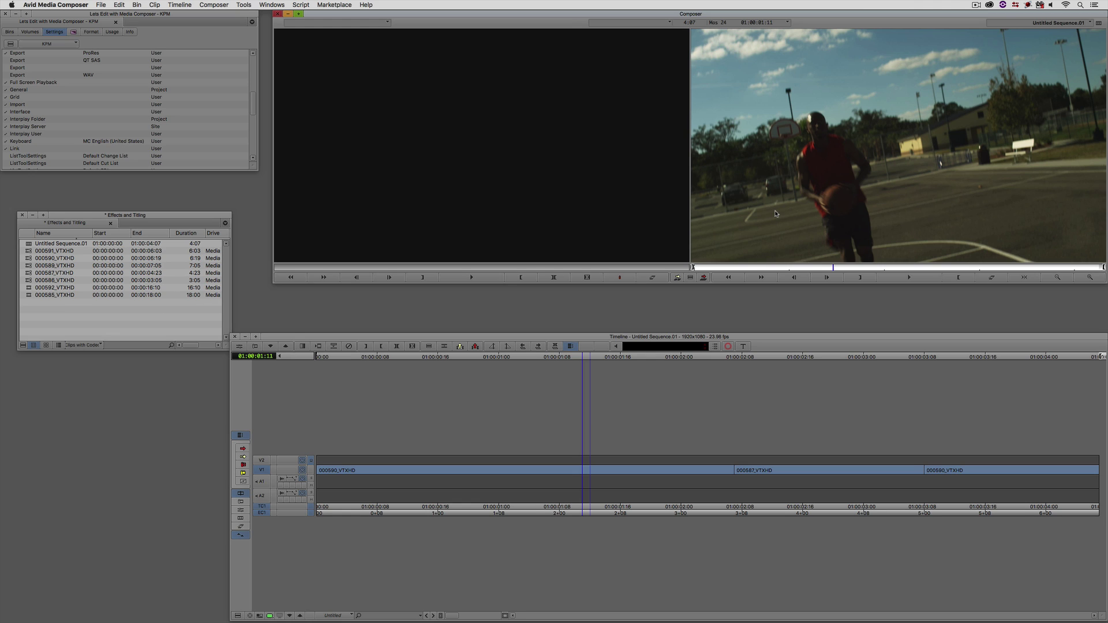
Step: Save the Effects and Titling bin, then start a new title with the Title Tool and close it empty
key(super+s)
click(156, 4)
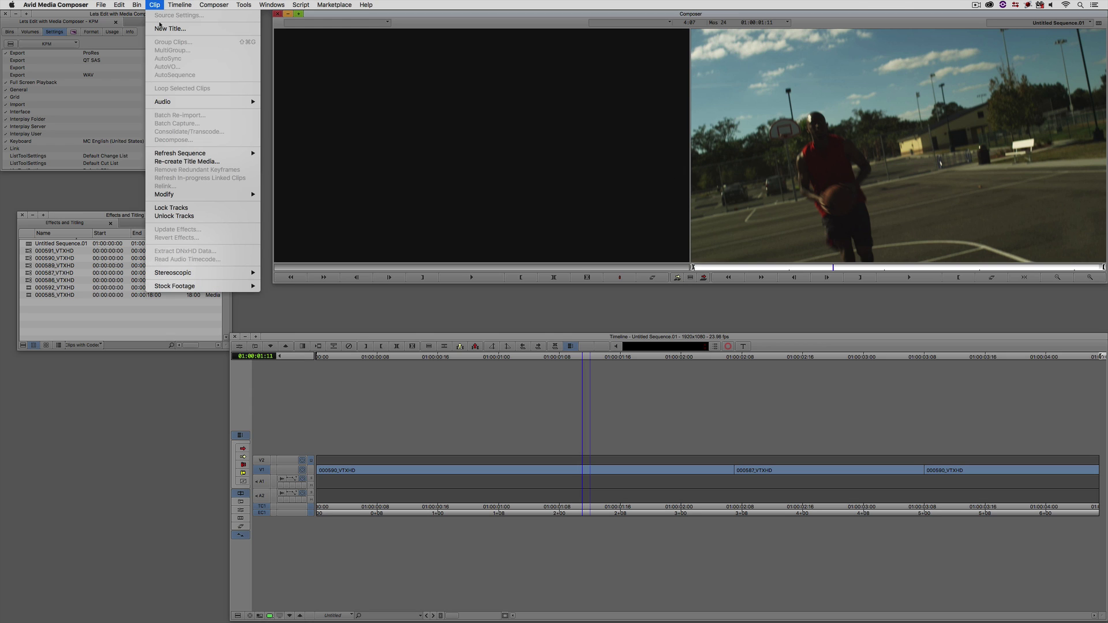
click(160, 29)
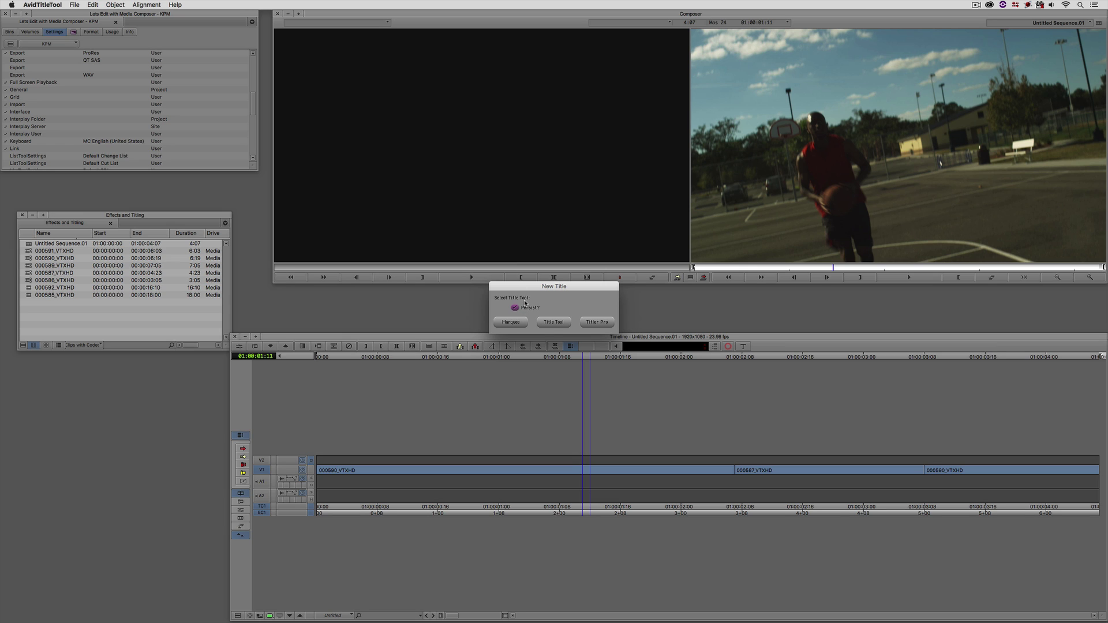
click(554, 321)
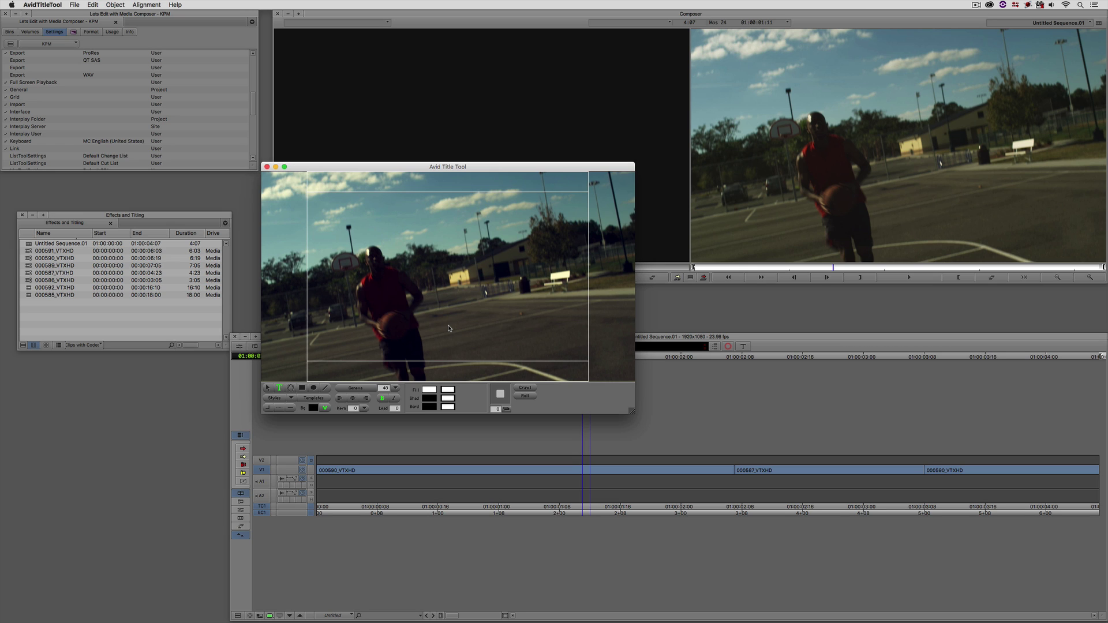
click(267, 167)
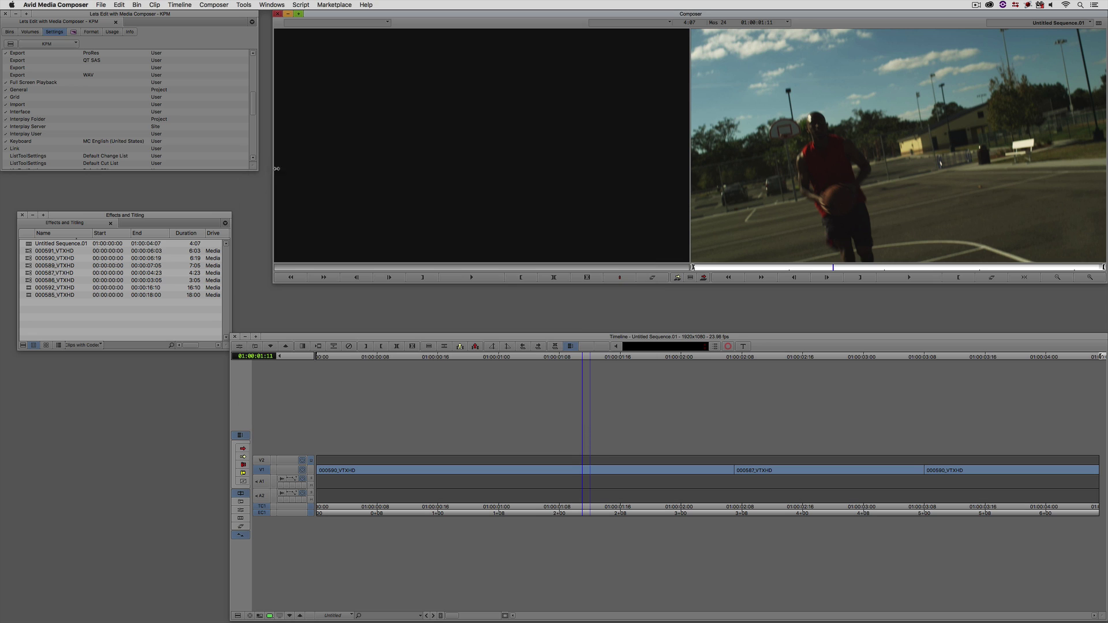
Step: Start a new title two more times to check how the Title Tool choice is offered, closing each empty title
click(164, 5)
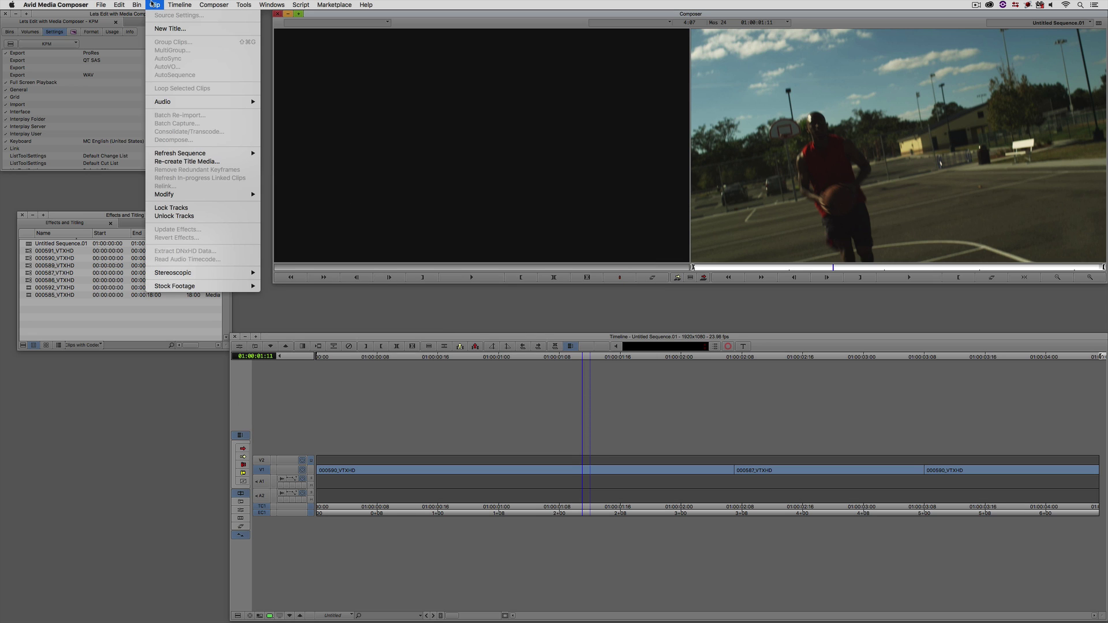
click(173, 29)
click(553, 321)
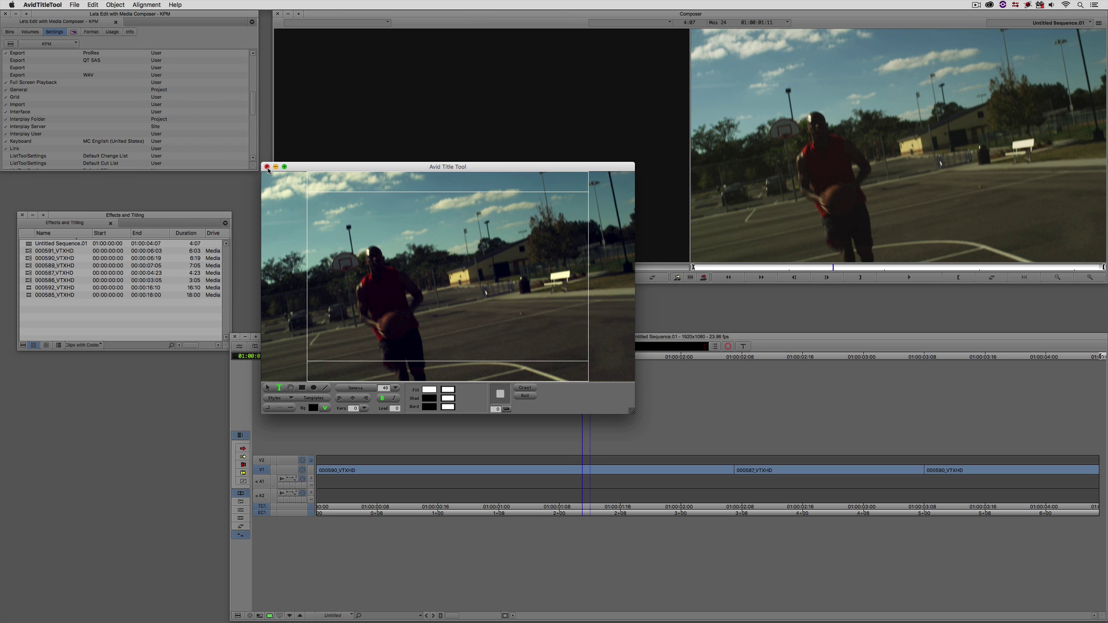
click(267, 167)
click(164, 5)
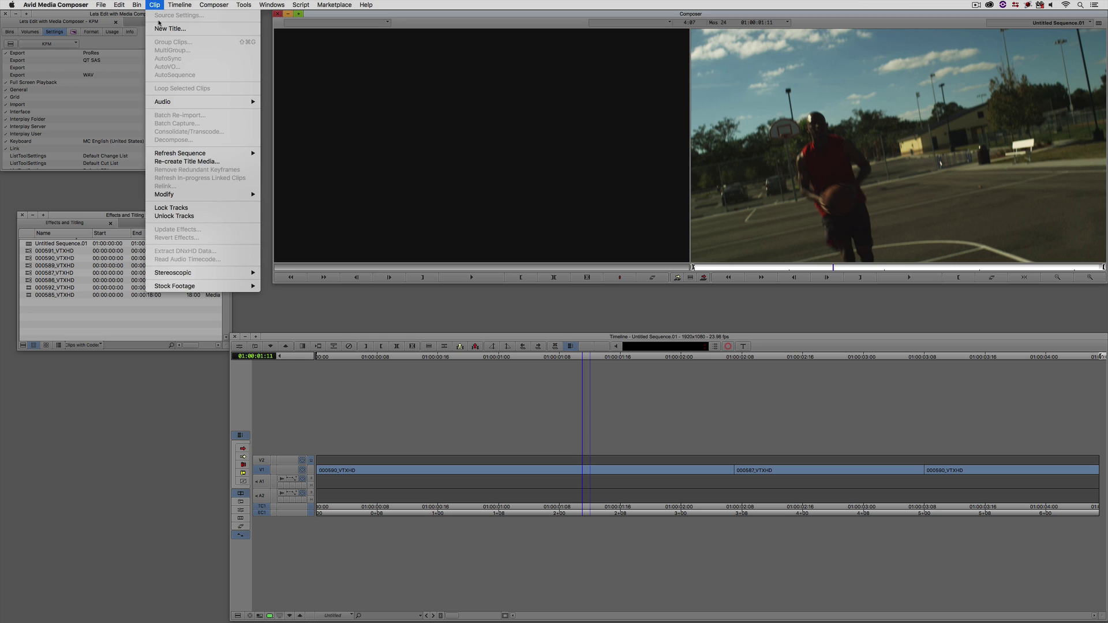
click(173, 29)
click(267, 167)
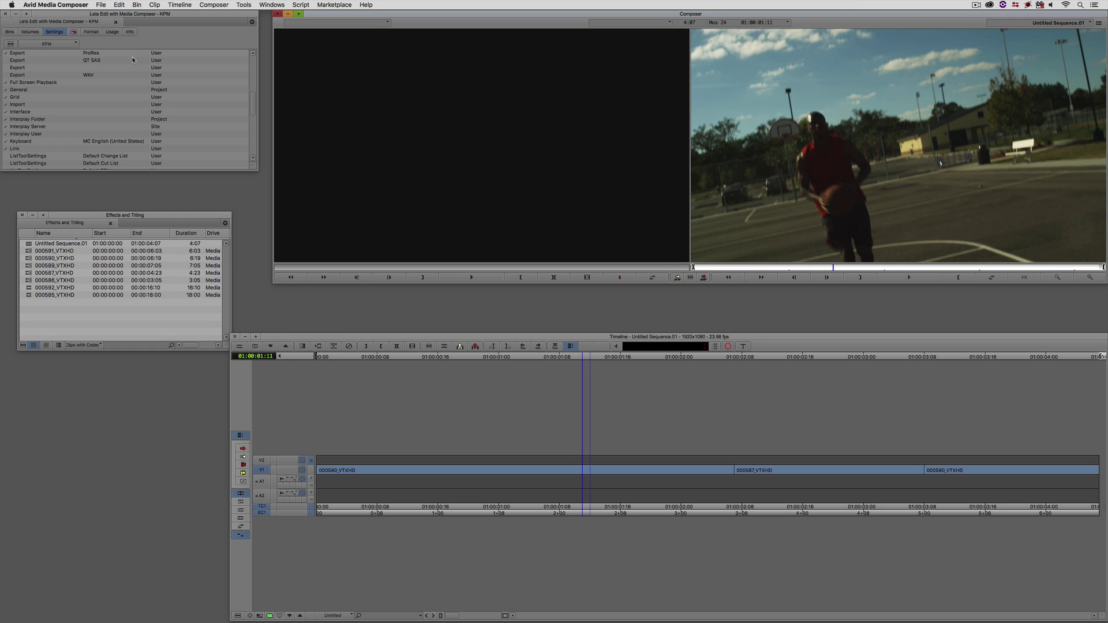
Step: Change the Marquee Title setting so that creating a new title uses the Ask me option
drag(253, 98, 247, 107)
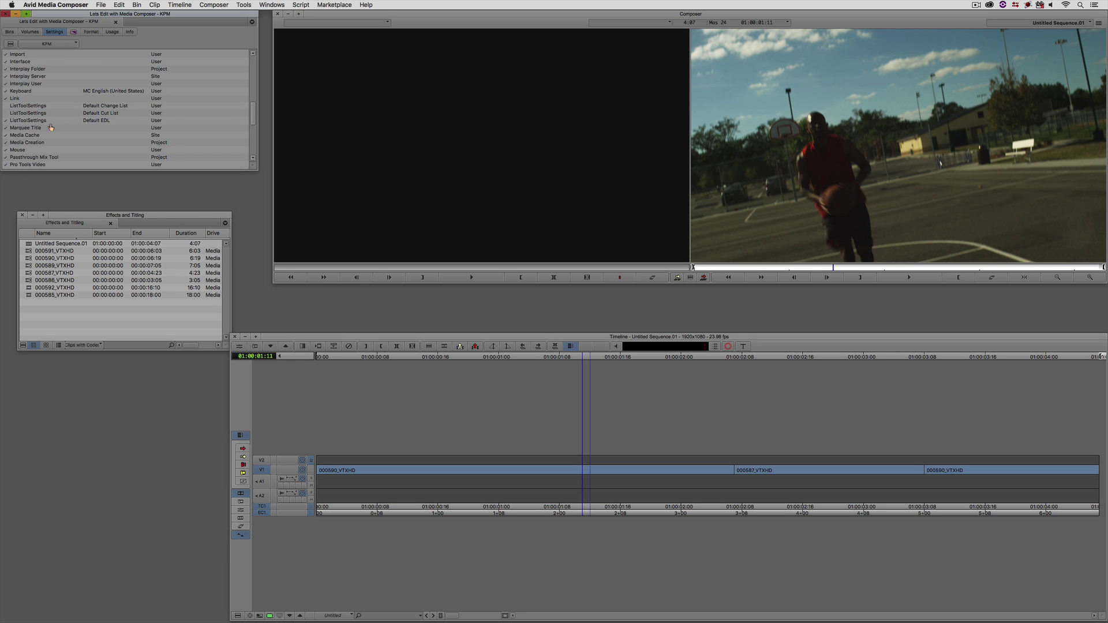
double_click(28, 128)
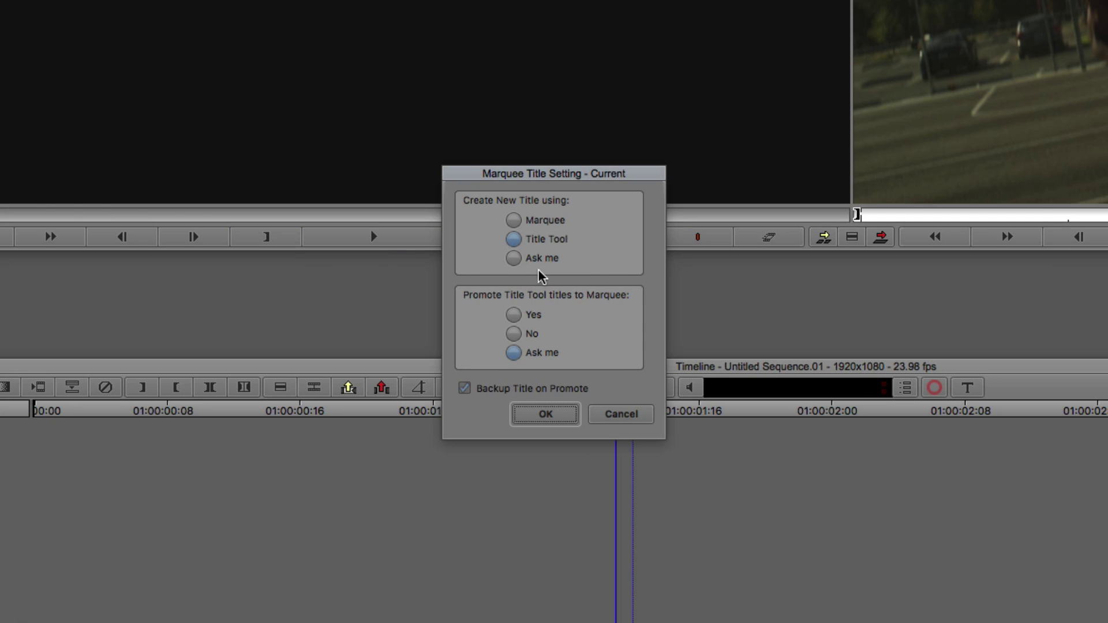
click(514, 258)
click(565, 414)
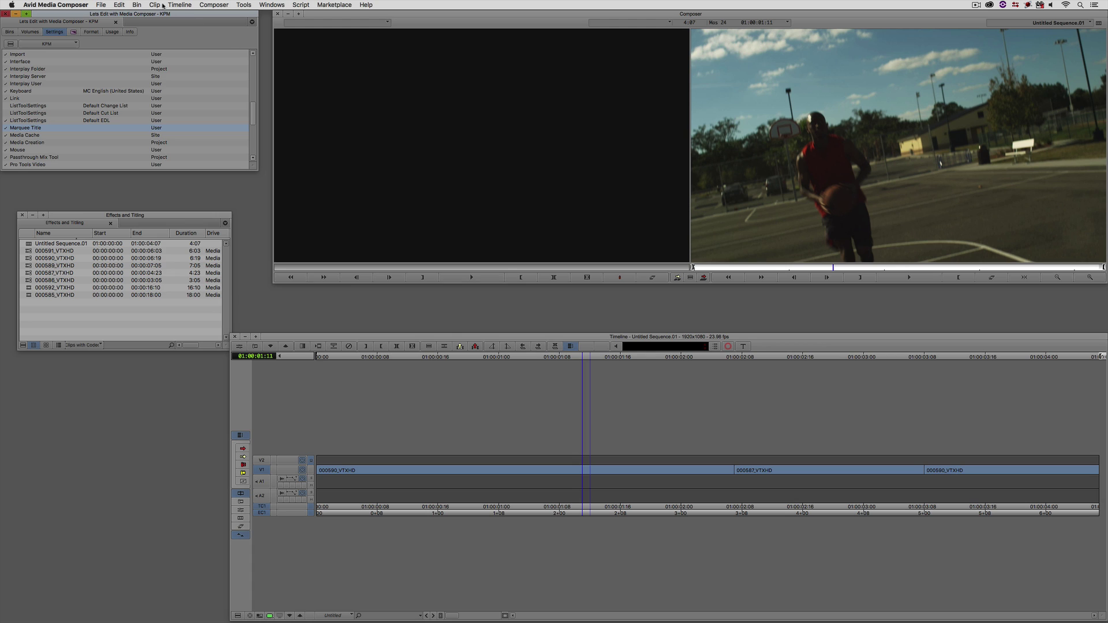
Step: Create a new title with the Title Tool and enter the person's full name as its text
click(155, 5)
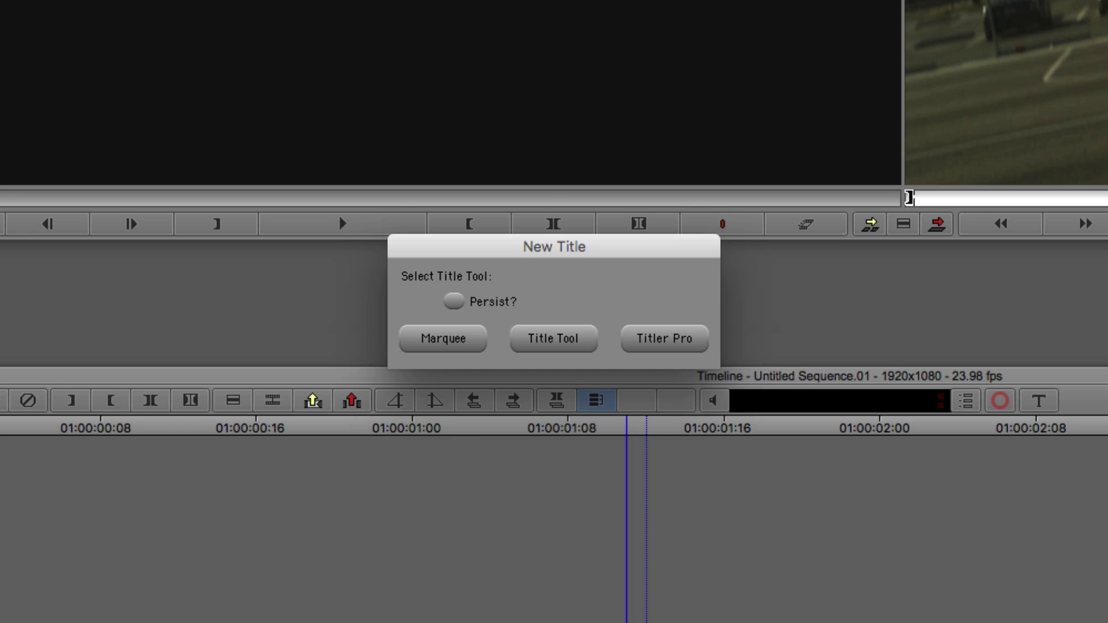
click(558, 341)
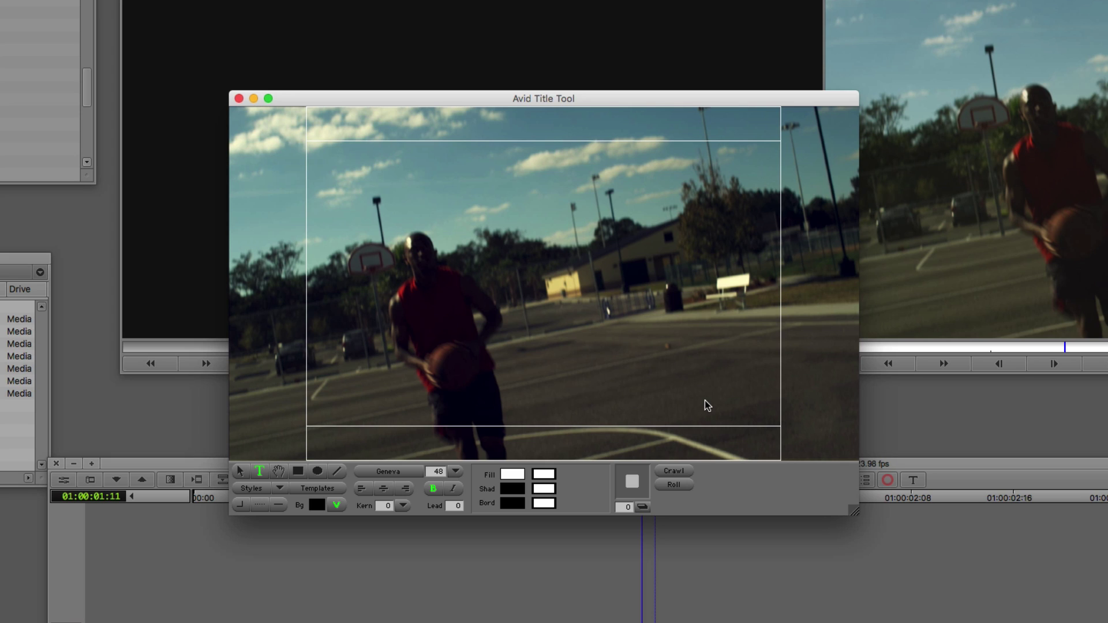
click(353, 216)
text(Kevin P )
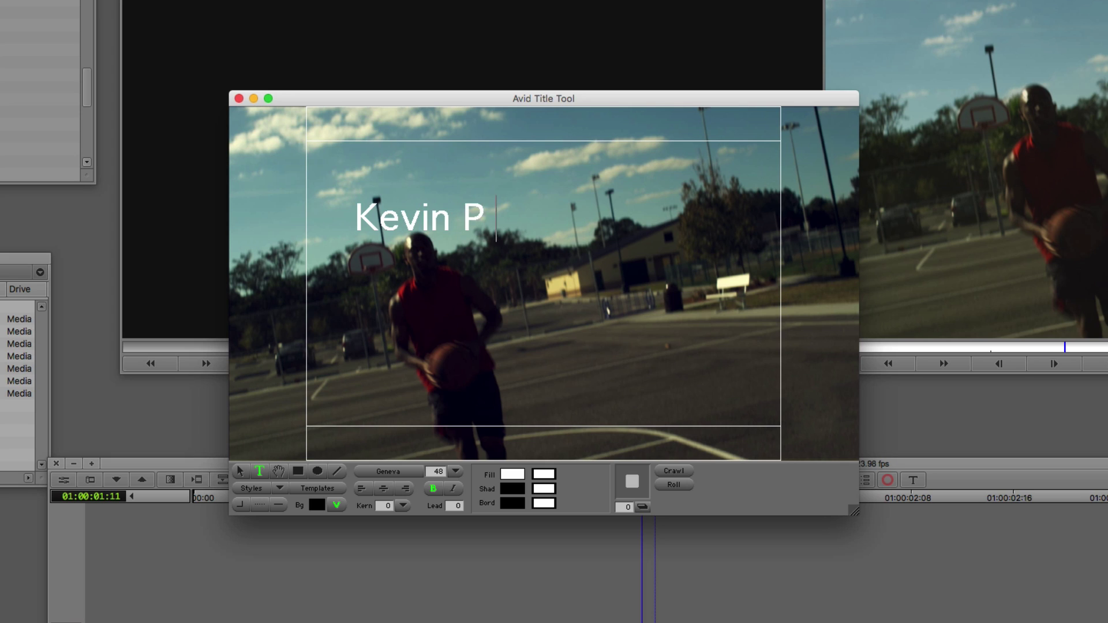
text(McAuliffe)
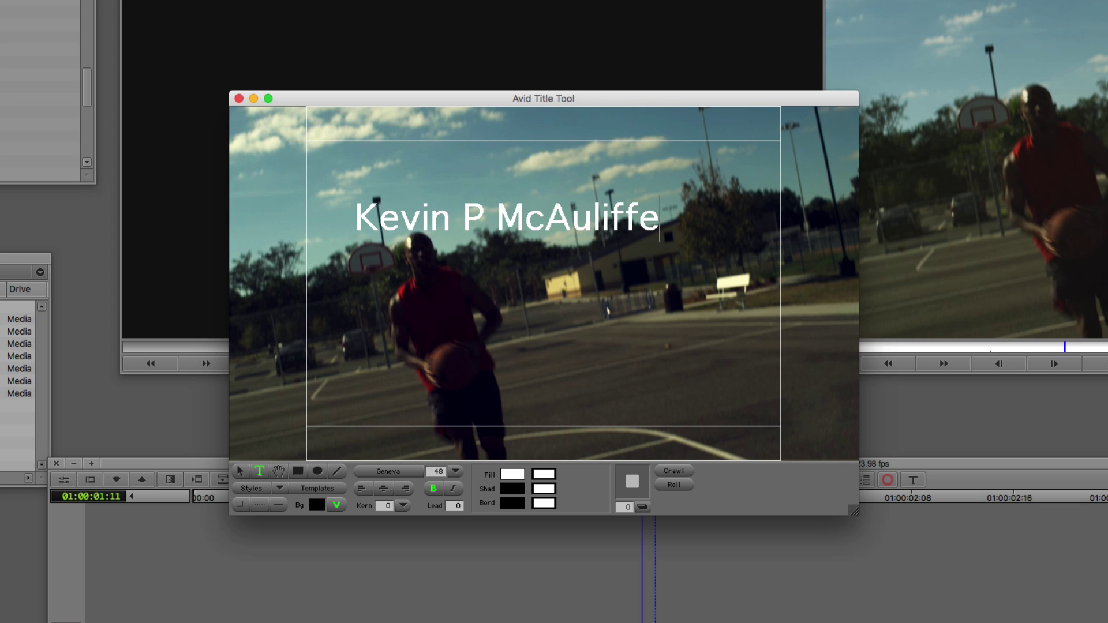
Step: Add a white rectangle below the name and give the name text a drop shadow with depth 5
click(241, 472)
click(298, 471)
drag(344, 324, 567, 404)
click(445, 222)
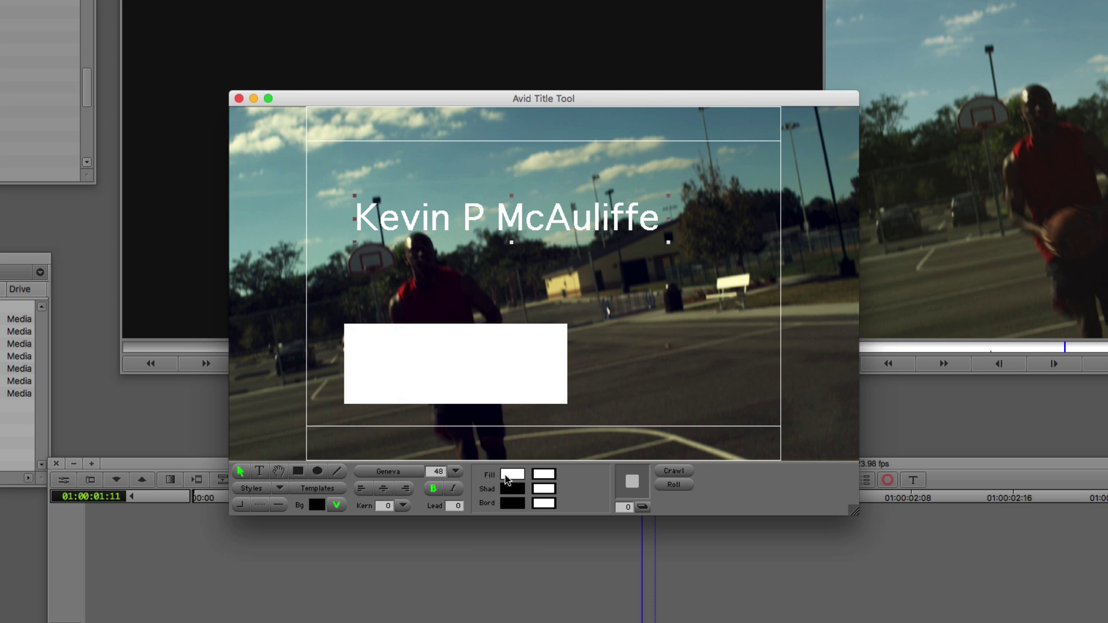
mouse_move(635, 484)
mouse_down()
mouse_move(625, 495)
mouse_move(647, 493)
mouse_up()
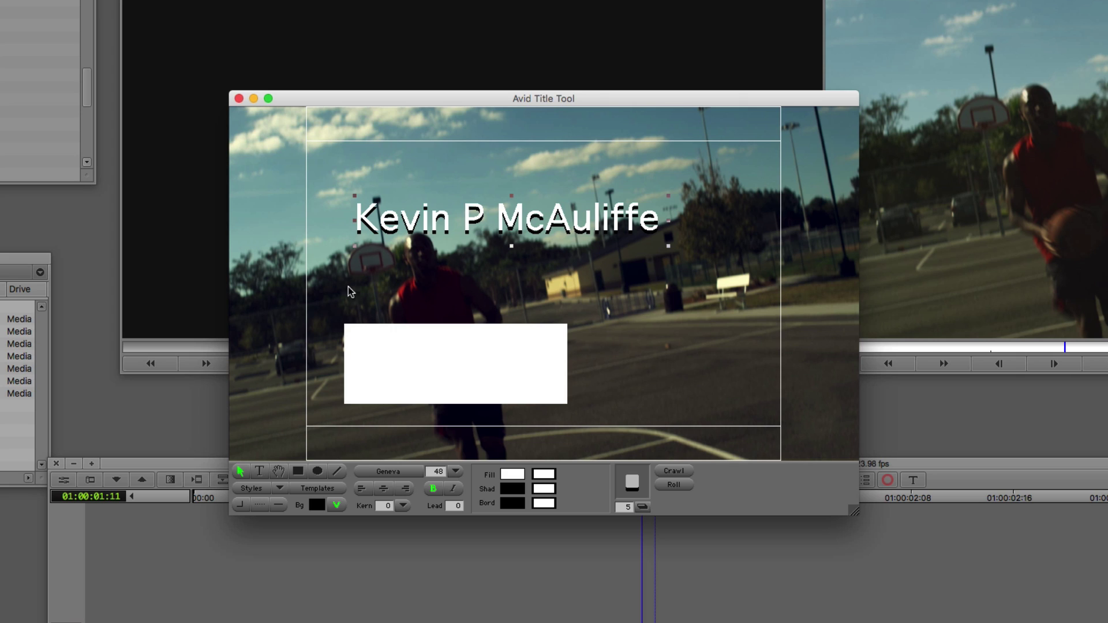
Step: Delete the white rectangle and move the name to the lower-left area inside the title-safe guides
click(280, 488)
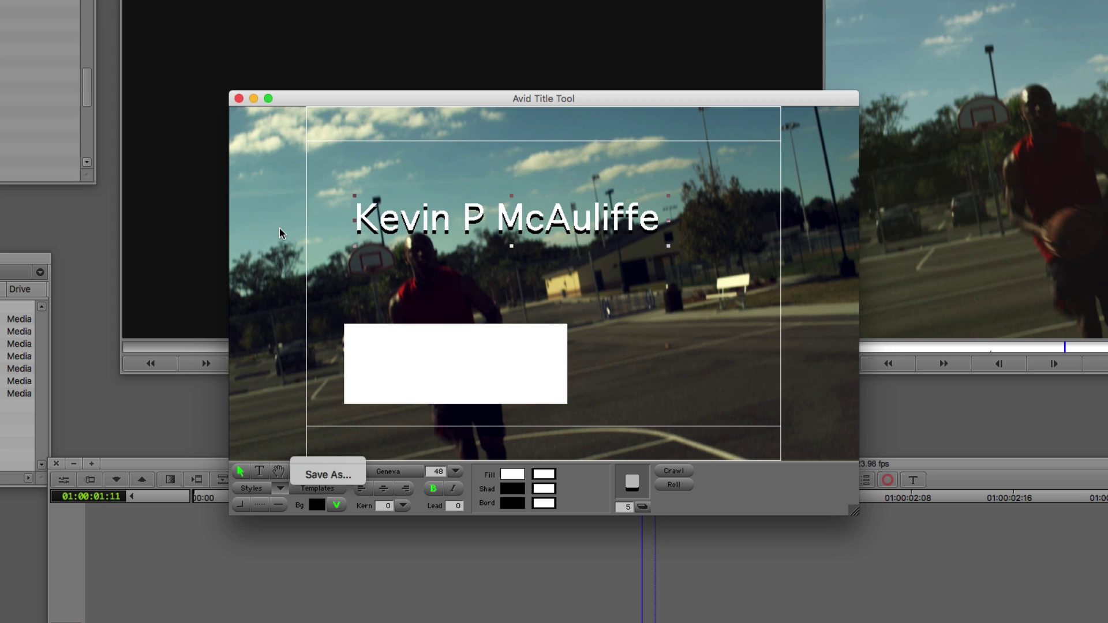
click(428, 373)
drag(494, 222, 482, 382)
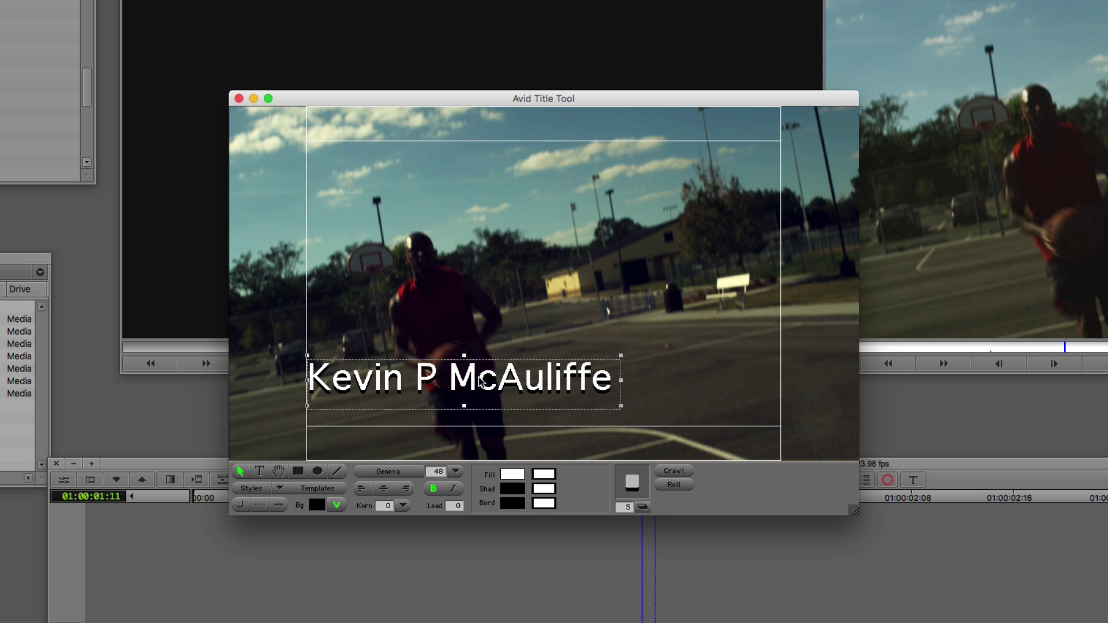
Step: Duplicate the name line and replace the copy's text with "Cool Editor"
click(551, 402)
key(super+d)
double_click(539, 430)
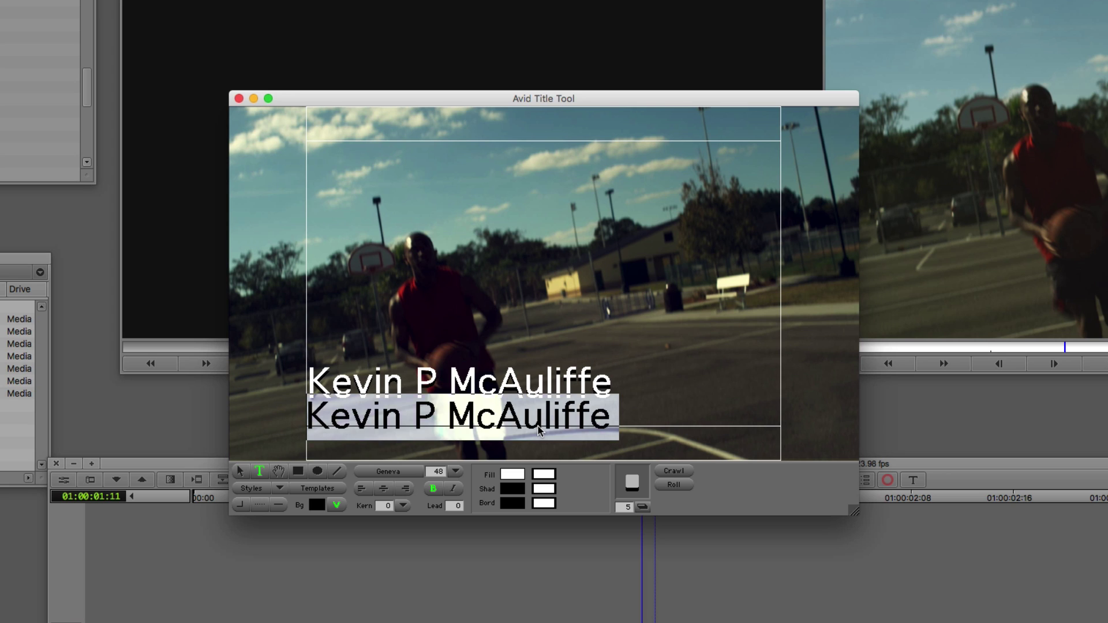
text(C)
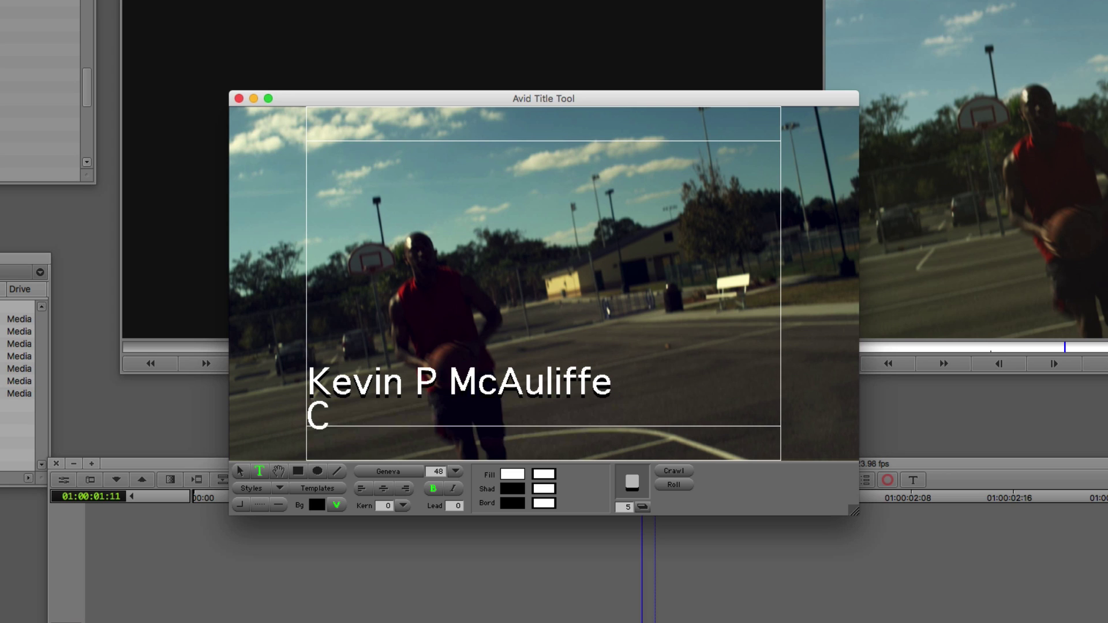
text(ool Editor)
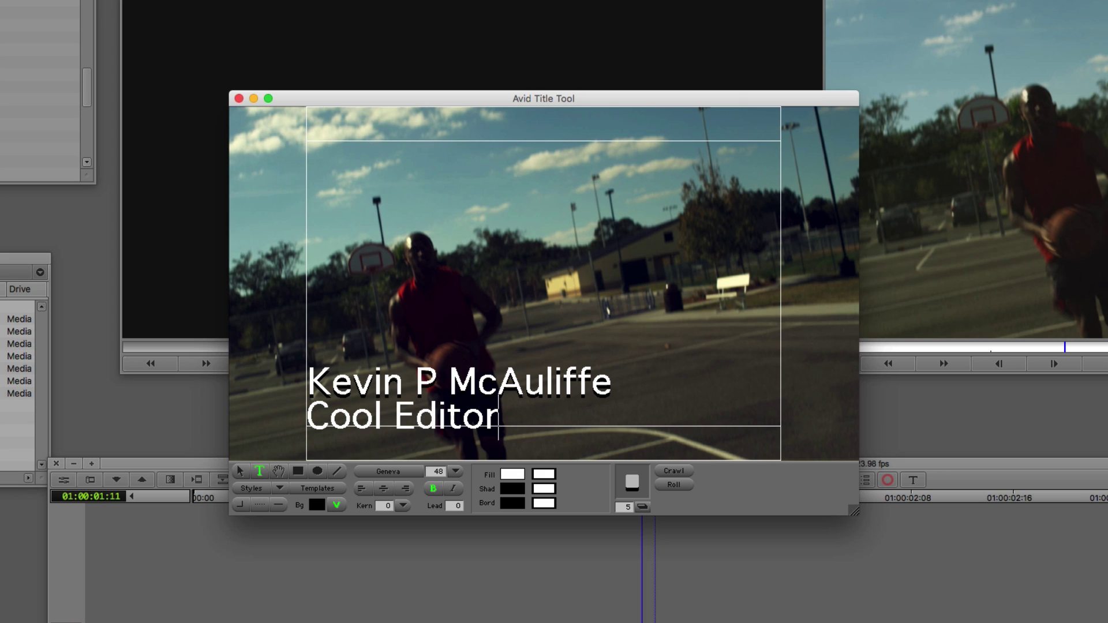
Step: Set the "Cool Editor" text size to 32 and align the line with the left edge of the name above
click(240, 473)
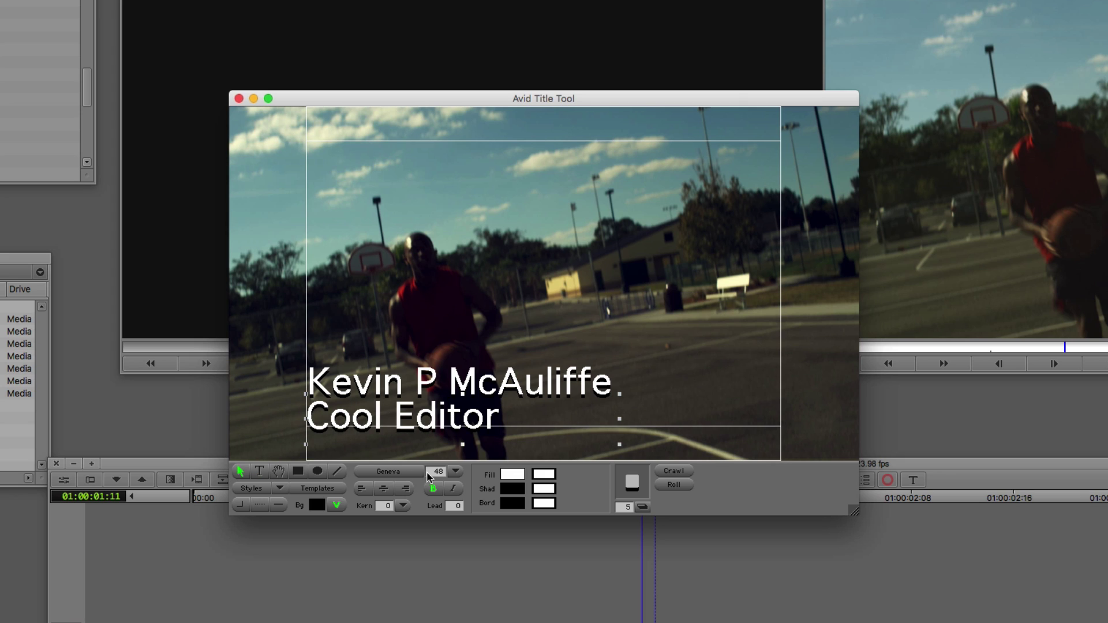
text(32)
key(Return)
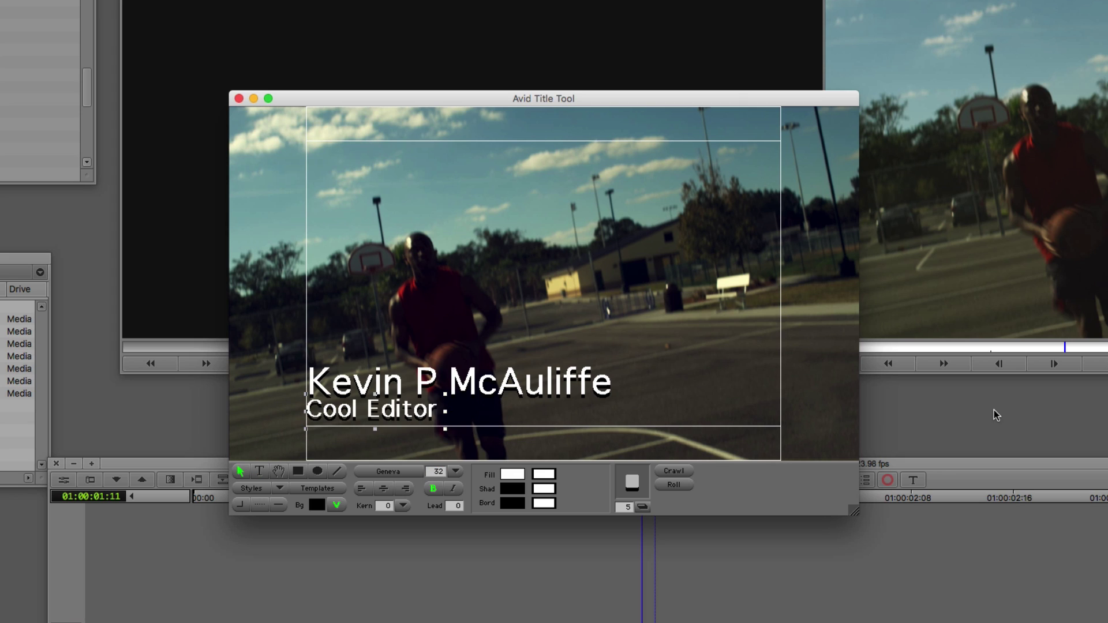
click(382, 424)
drag(383, 423, 384, 423)
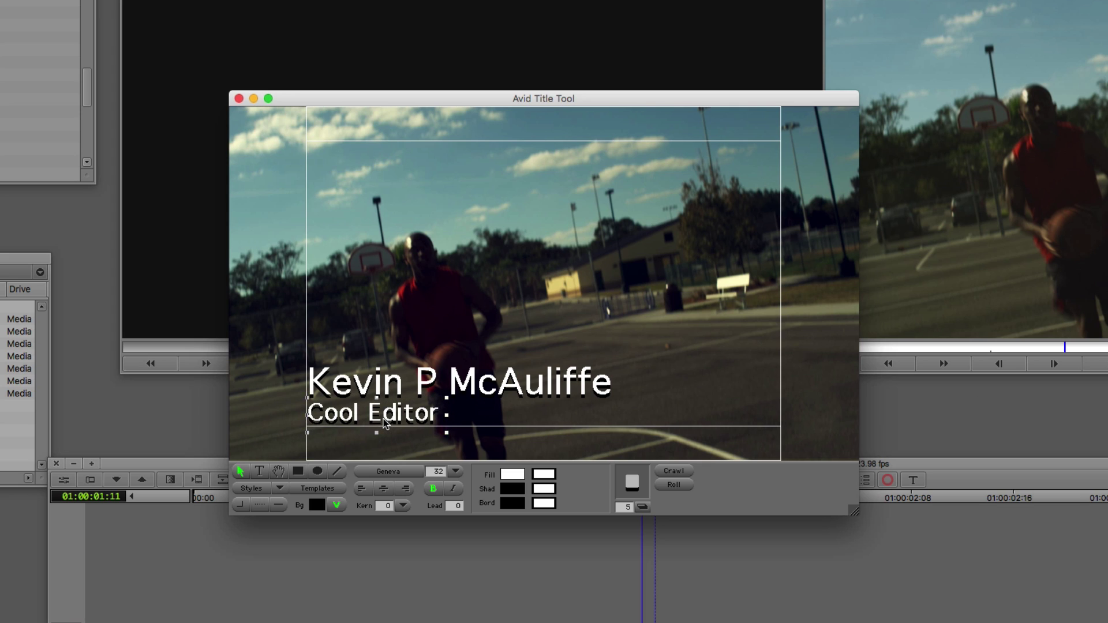
Step: Nudge the name and the "Cool Editor" line down together toward the lower title-safe guide
key(Down)
key(Down)
key(Down)
key(Down)
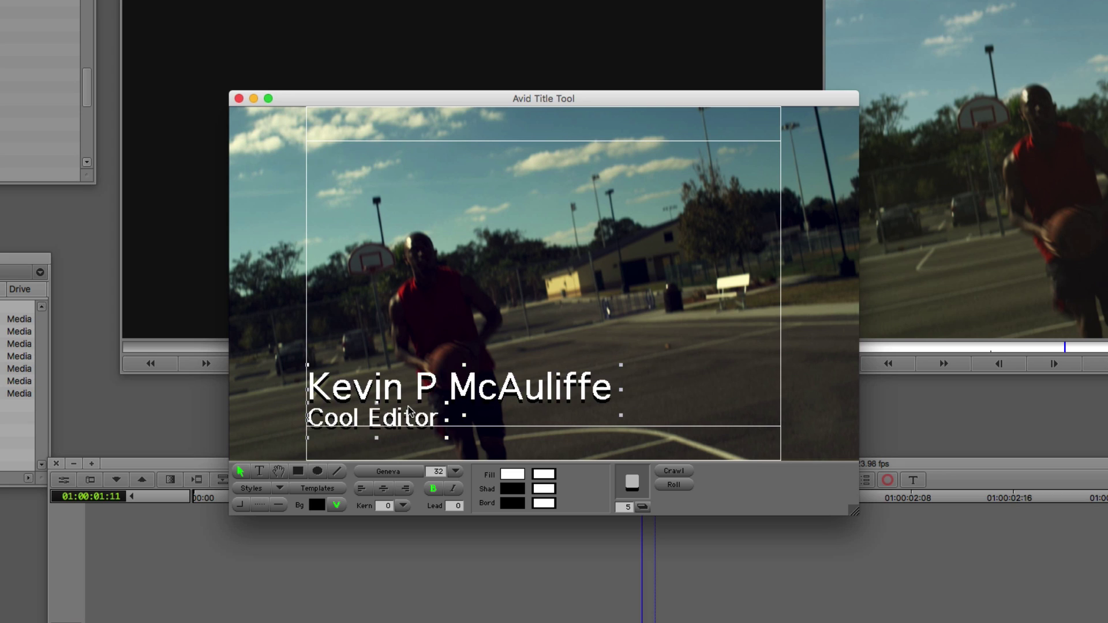
Step: Close and save the title under the person's name in the Effects and Titling bin, on Media 1 as Apple ProRes MXF
click(239, 98)
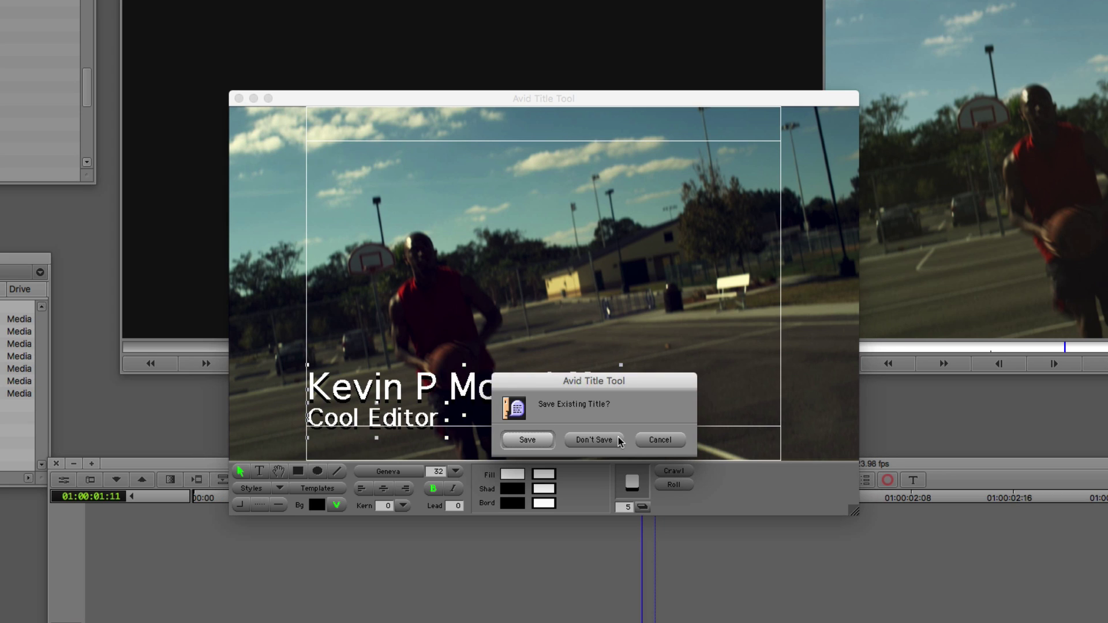
click(541, 442)
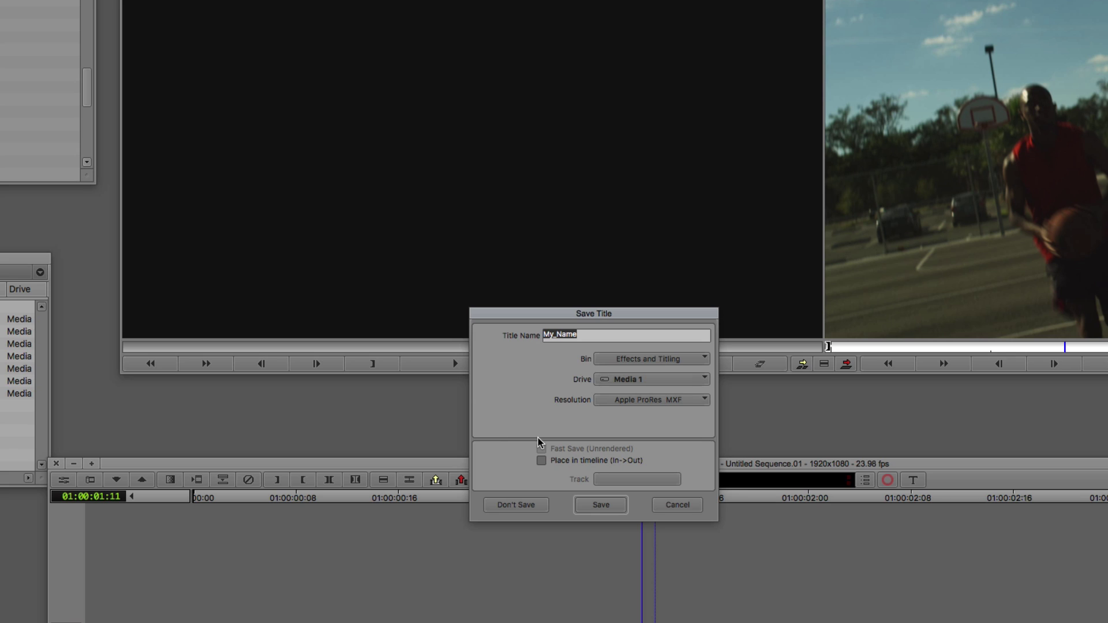
text(Kevin McAuliffe)
click(601, 506)
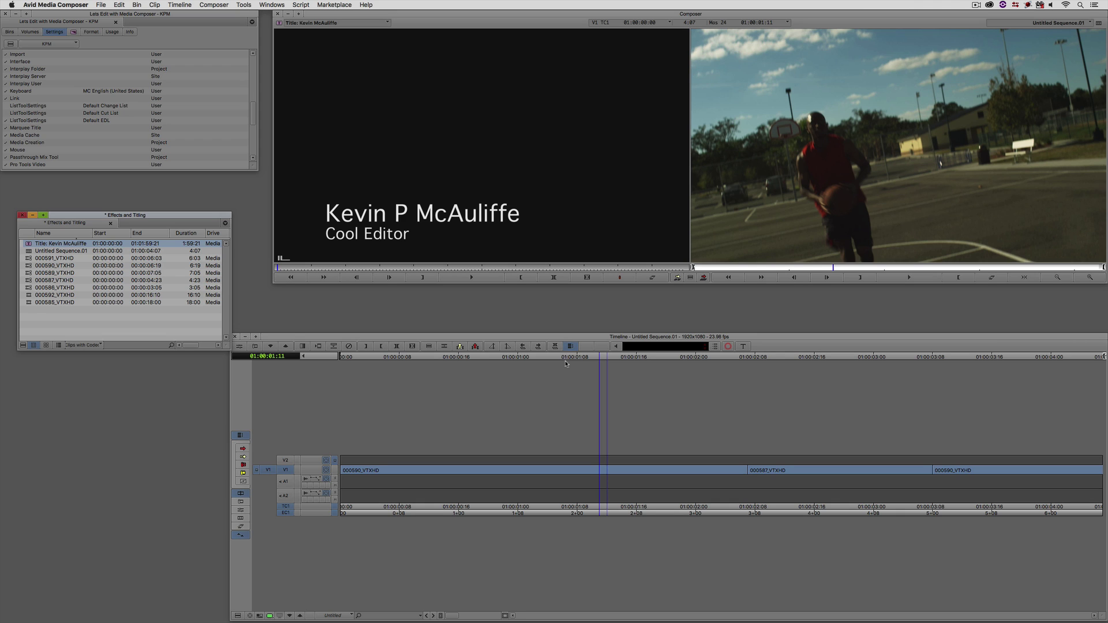
Step: Mark a seven-second section of the loaded title, from 01:00:40:00 to 01:00:46:23
click(452, 205)
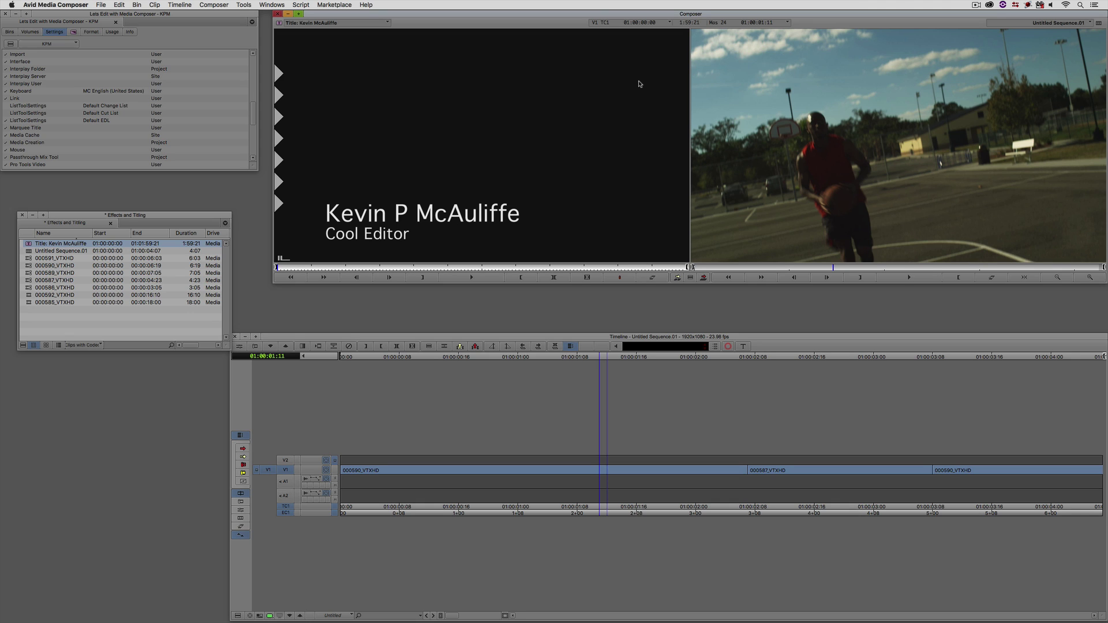
click(420, 277)
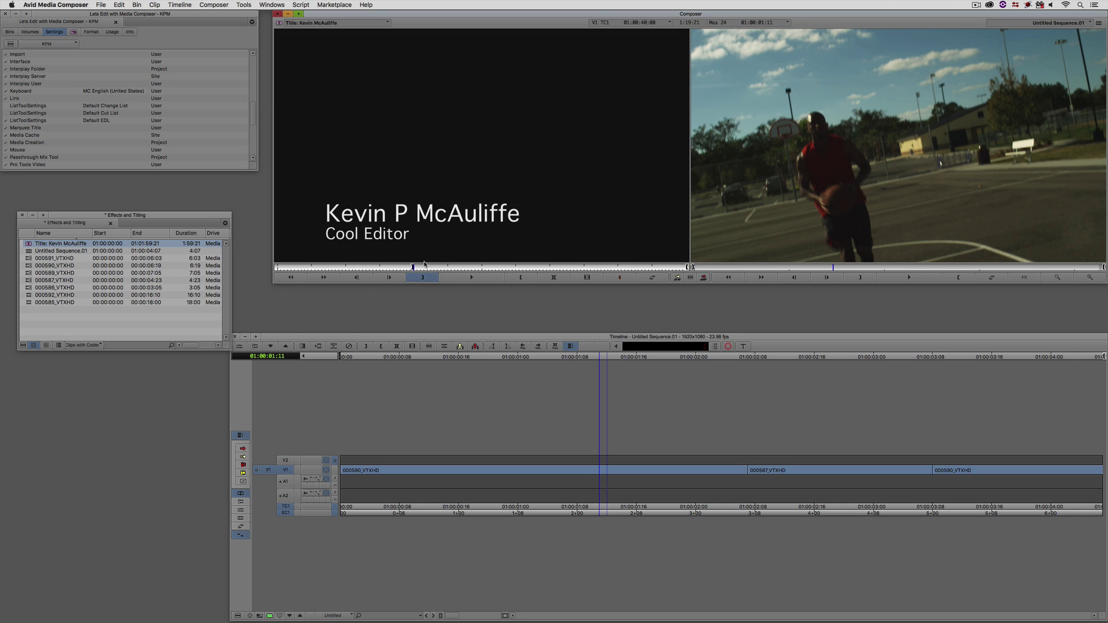
text(00)
key(Return)
Step: Overwrite the title section onto track V2 from 01:00:00:02 and lift its excess beyond 01:00:04:00
drag(347, 472, 359, 475)
drag(267, 470, 285, 460)
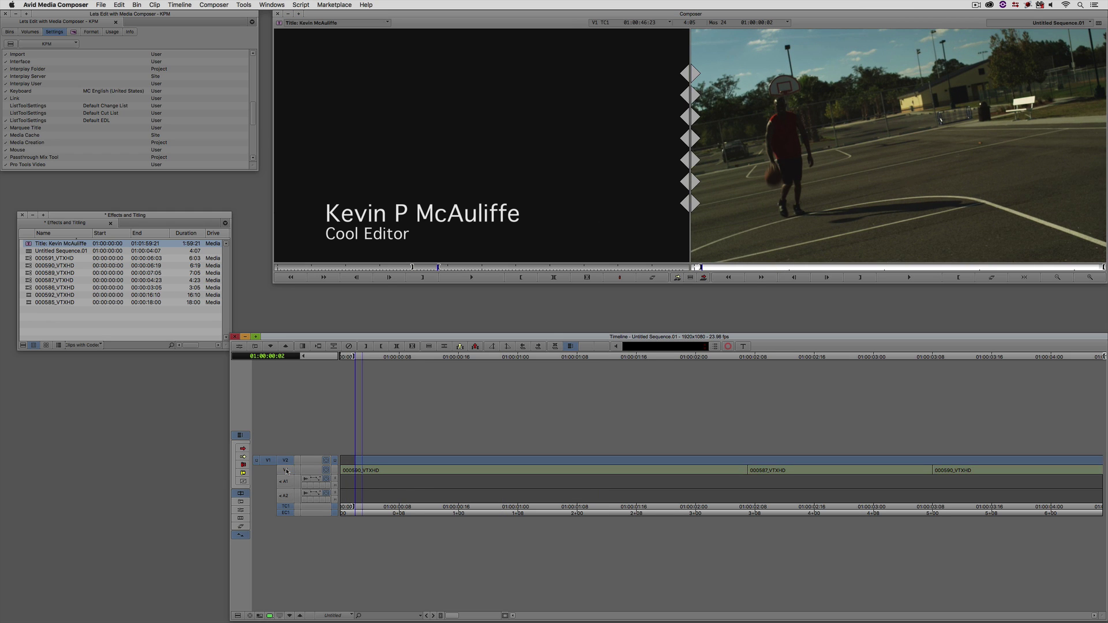
key(b)
drag(781, 472, 776, 472)
key(z)
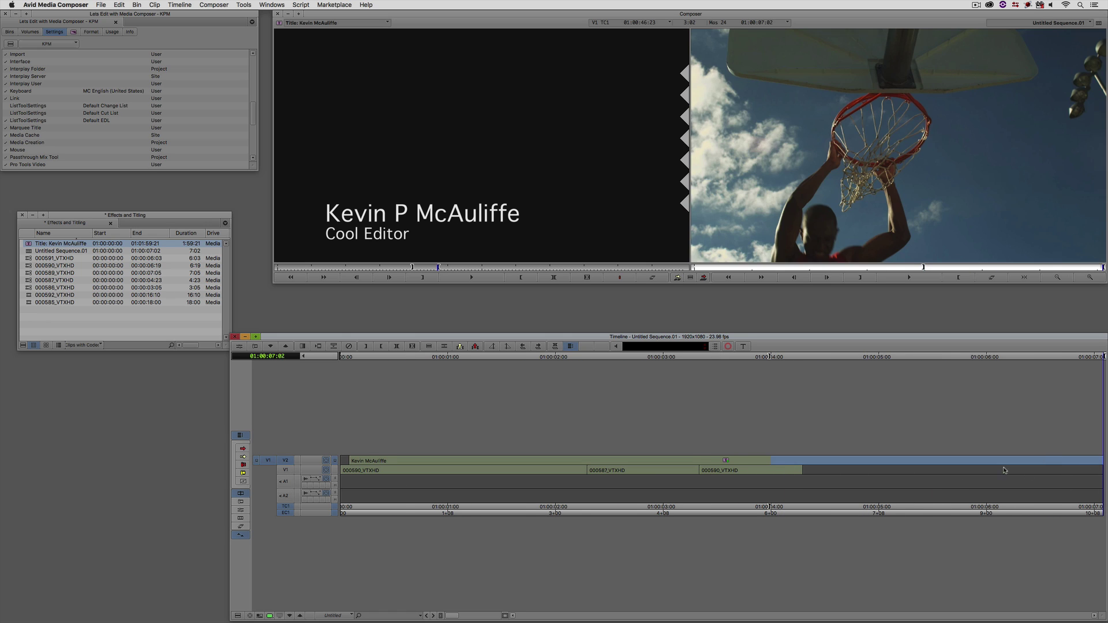
Step: Apply a Fade Effect to the title on V2 with the offered frame values and play the sequence to check it
click(786, 471)
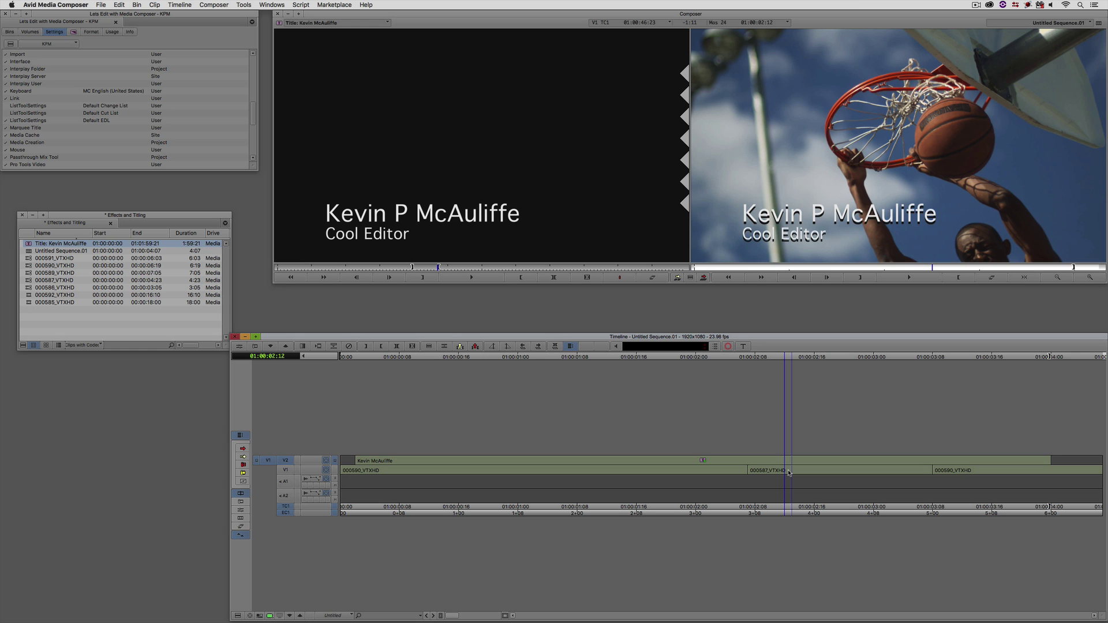
key(shift+f)
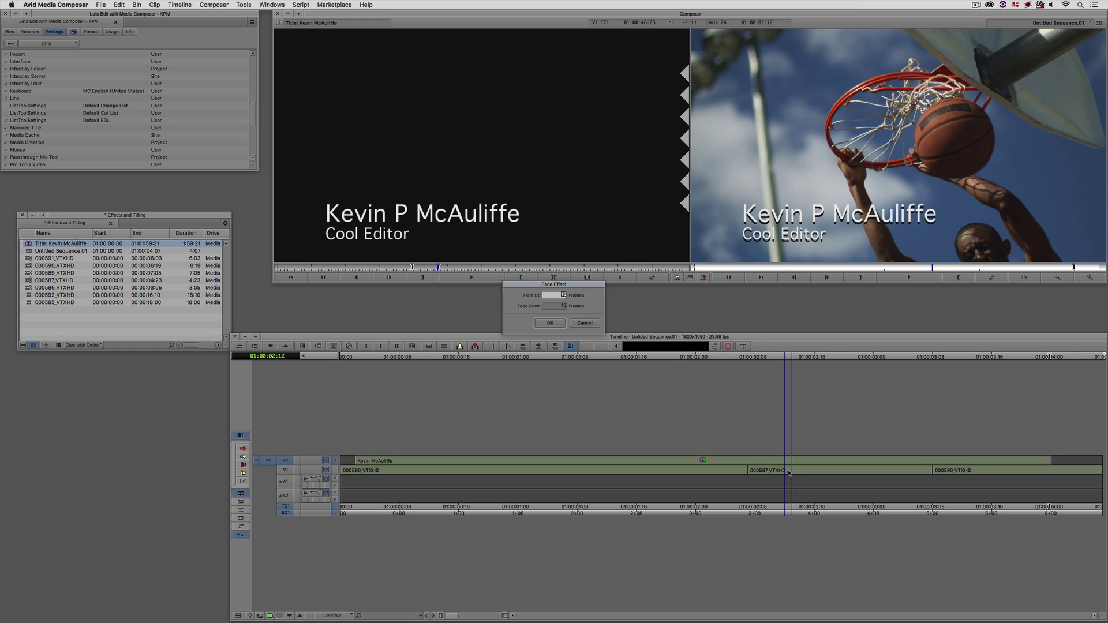
click(550, 323)
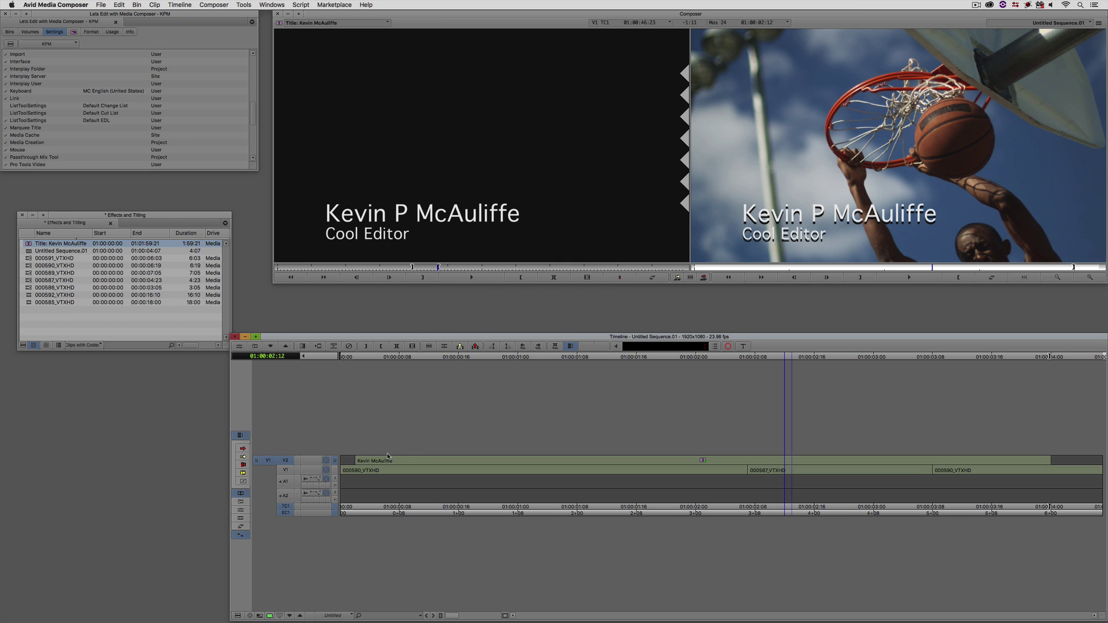
key(Home)
key(space)
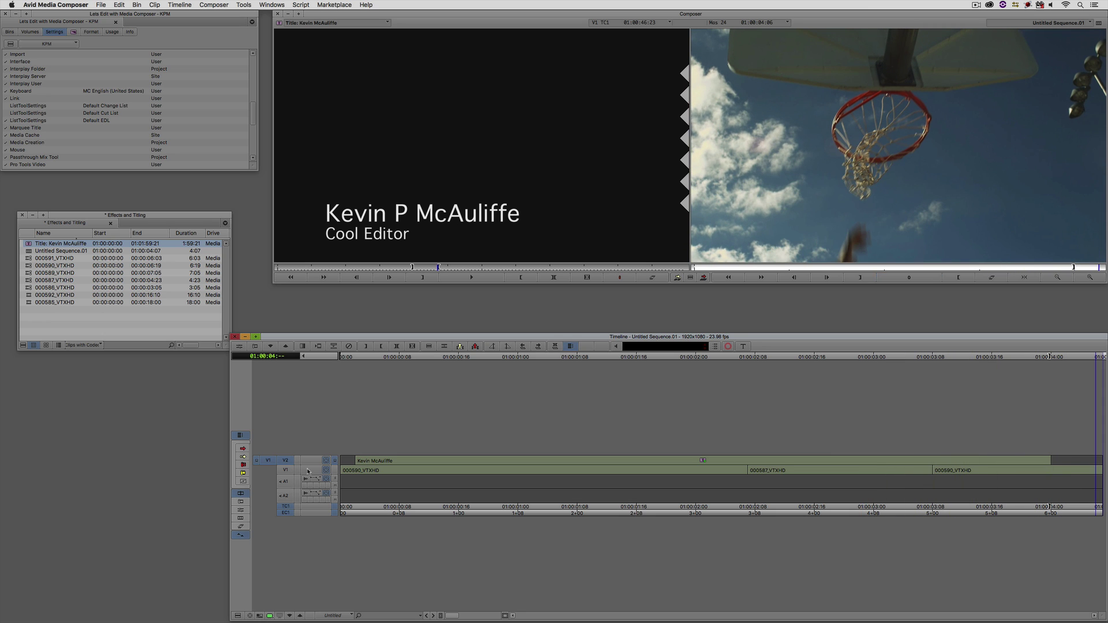
click(419, 477)
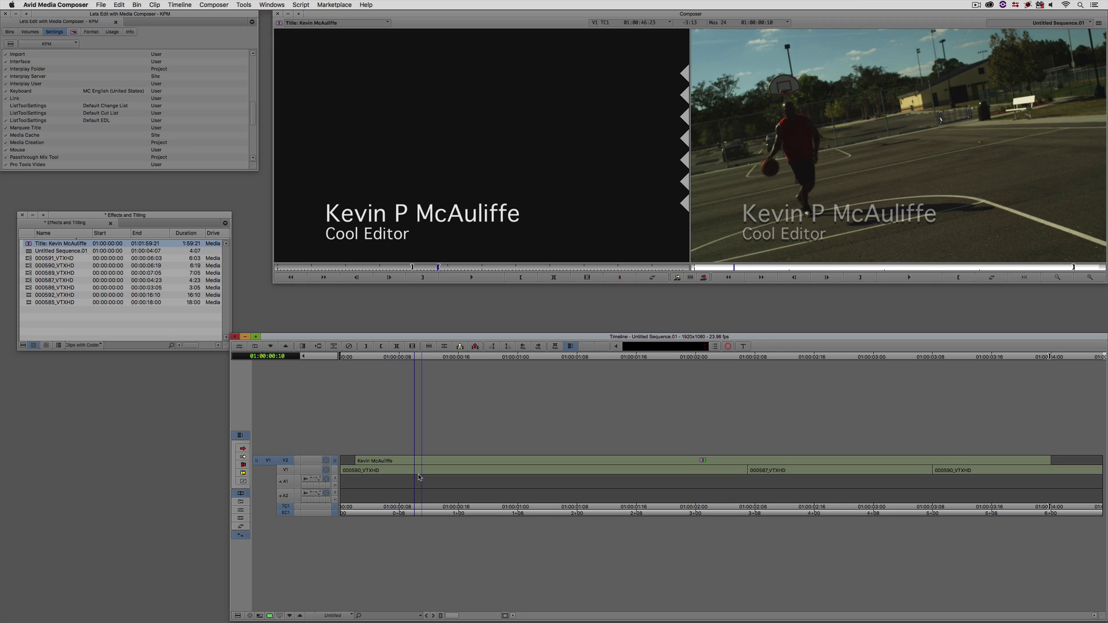
Step: Save the bin and lift the title segment off track V2
key(super+s)
click(472, 477)
key(a)
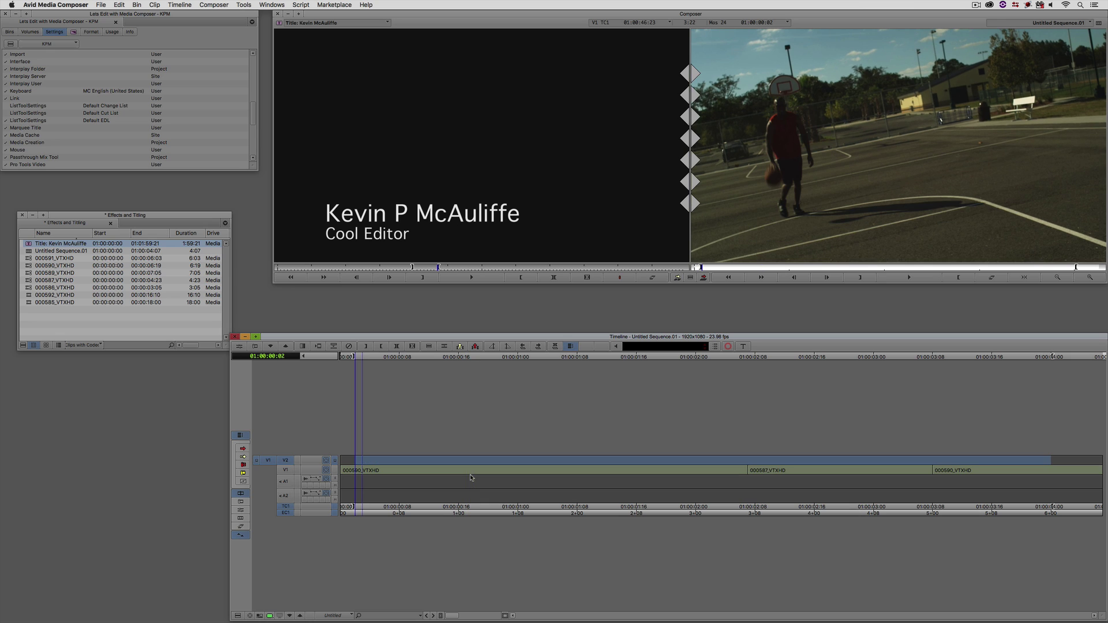
Step: Create a new title with Marquee and enter the person's full name as its text
click(179, 5)
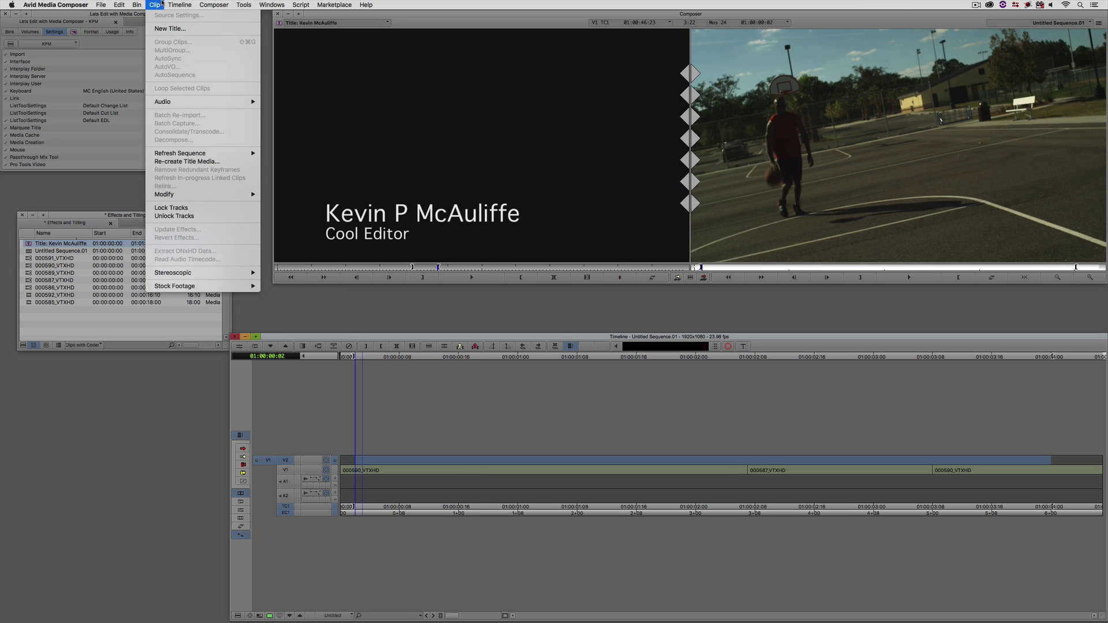
click(354, 106)
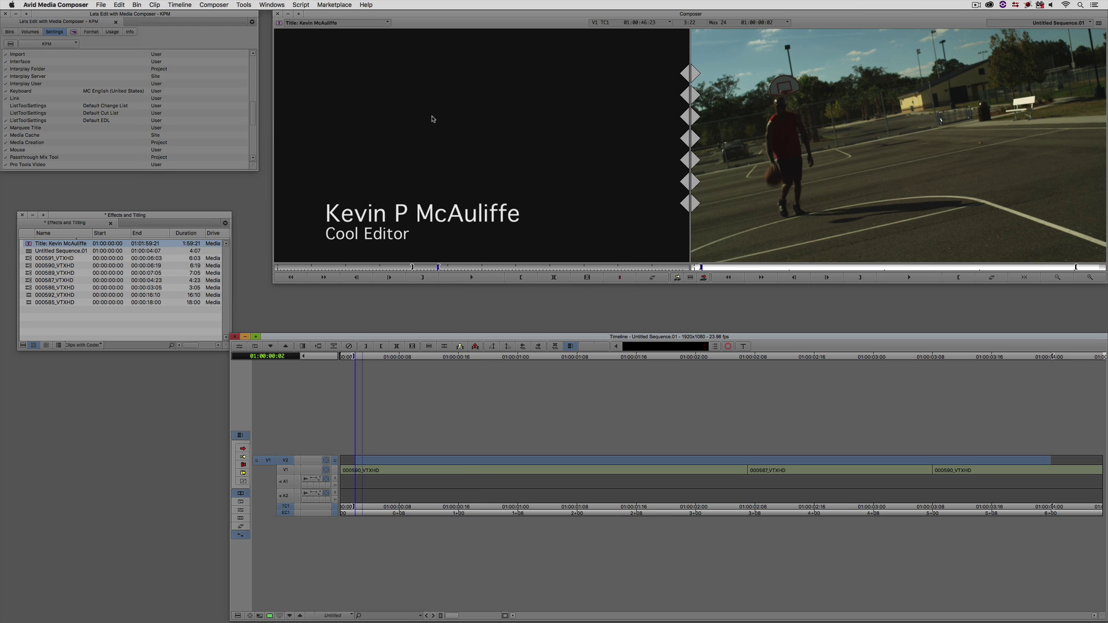
click(510, 322)
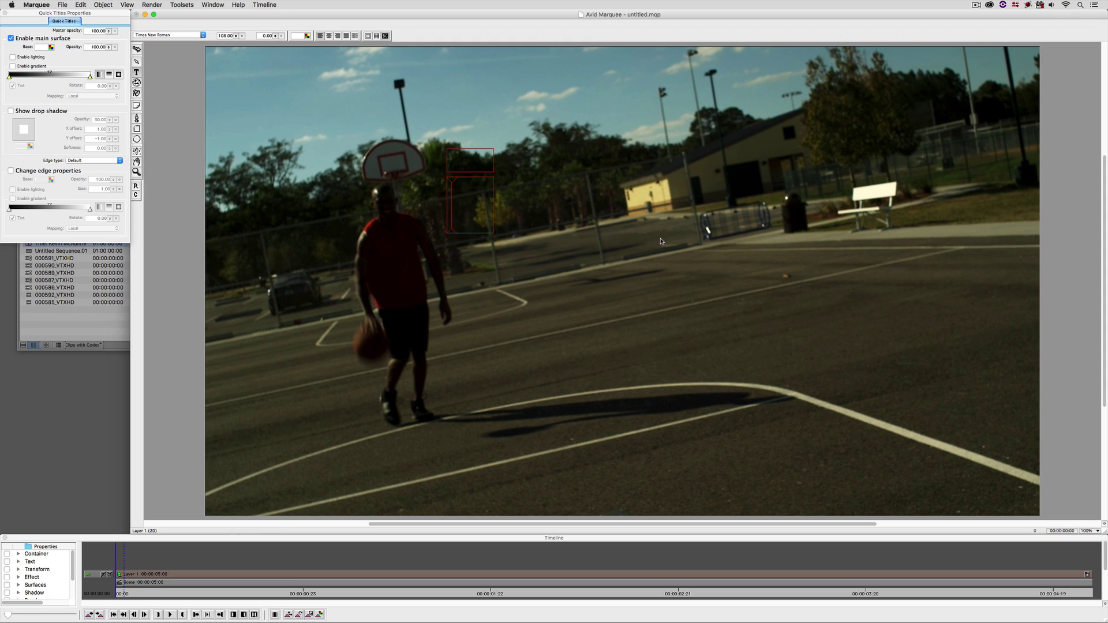
text(Kevin P MC)
key(BackSpace)
text(cAuliffe)
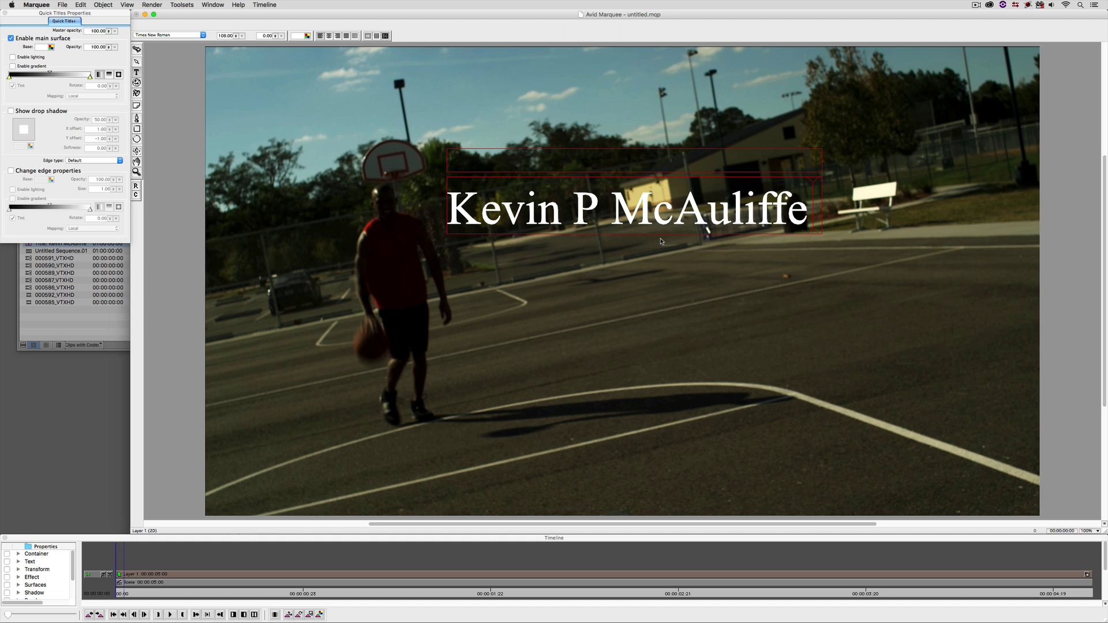
Step: Break the name onto two lines after the middle initial and select all of the title text
key(BackSpace)
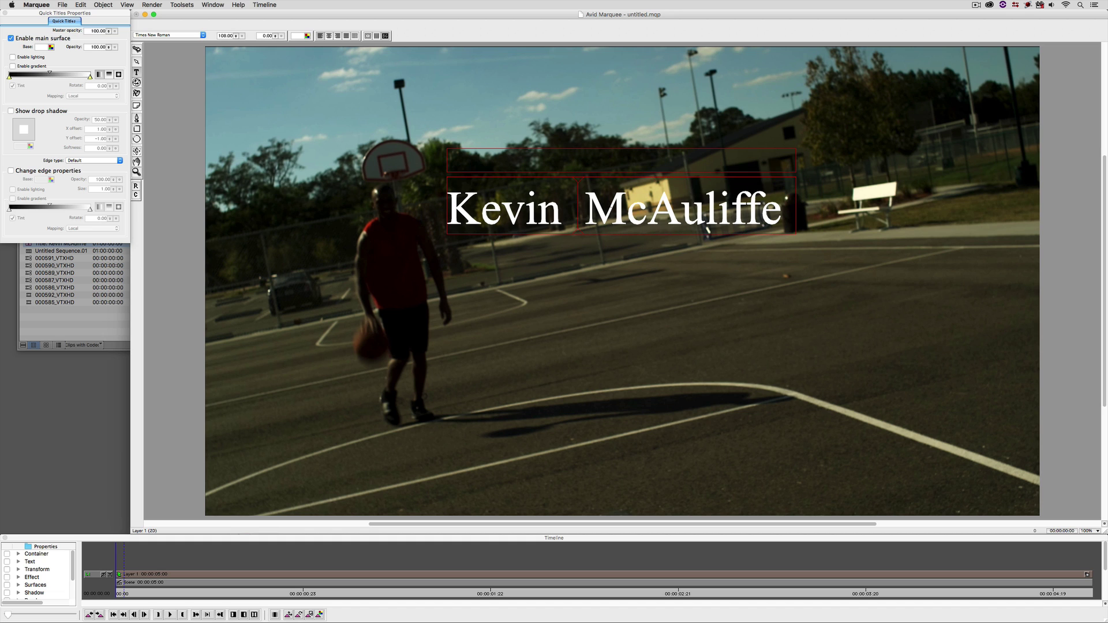
text(P)
key(Return)
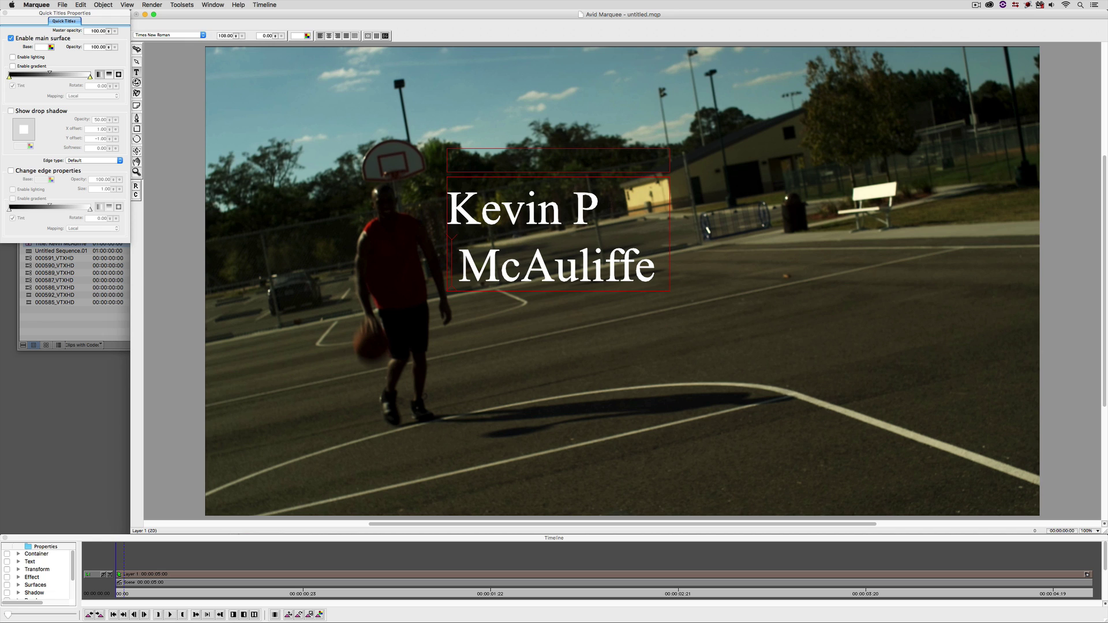
key(Delete)
key(super+a)
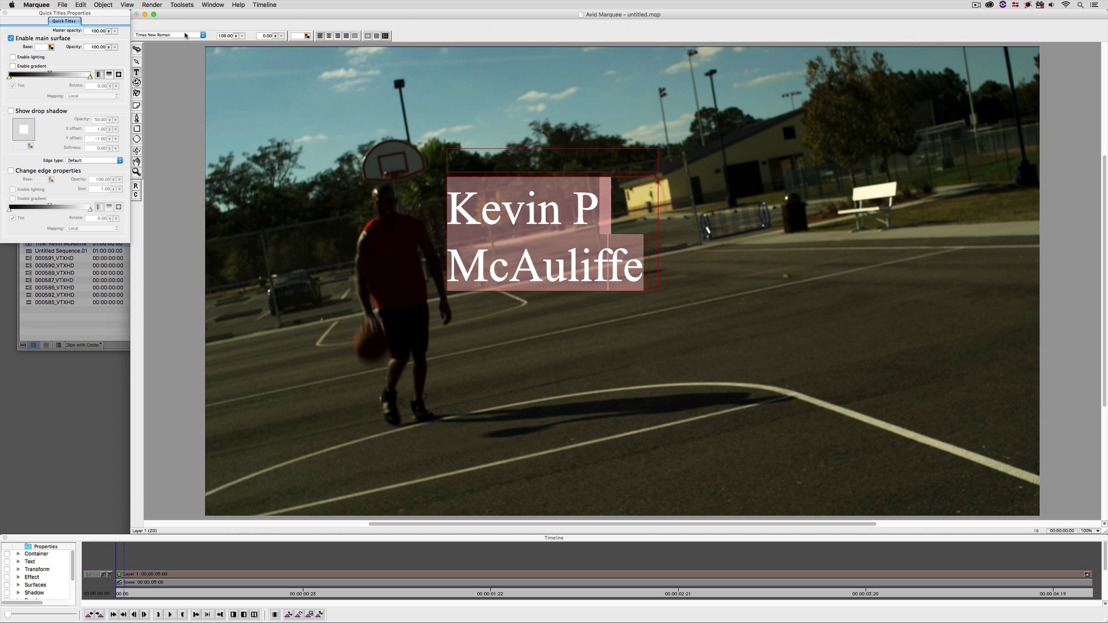
Step: Set the selected title text to the Impact font and switch to the Basic toolset
click(186, 35)
scroll(186, 35, up, 2)
key(Return)
click(180, 5)
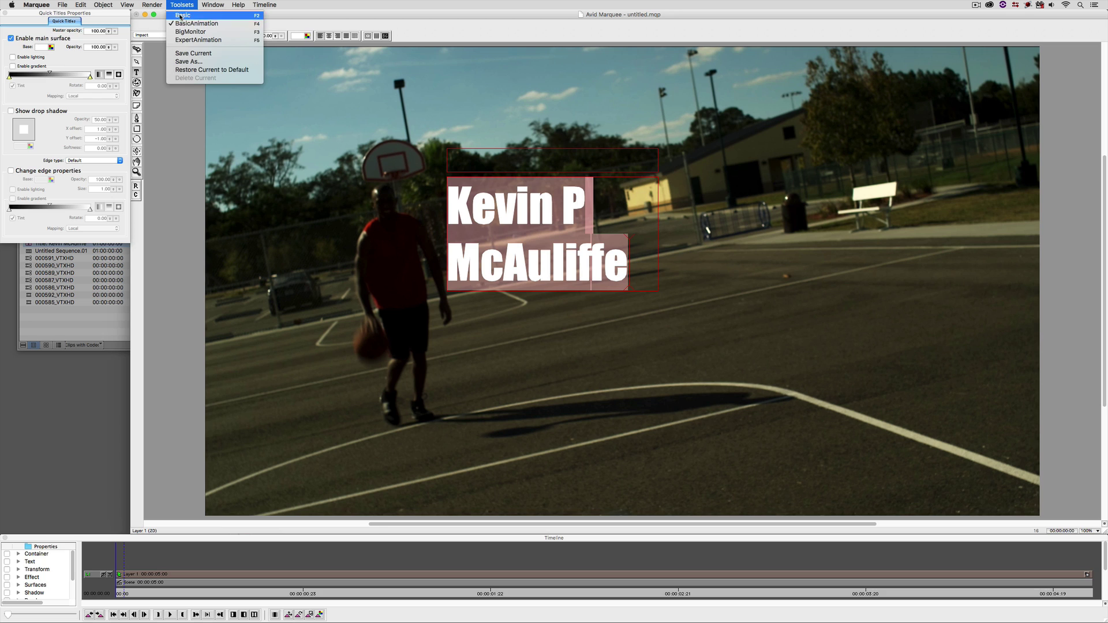
click(182, 15)
Step: Move the title text box up and left within the frame and center-align its lines
click(429, 172)
drag(503, 201, 463, 176)
click(328, 37)
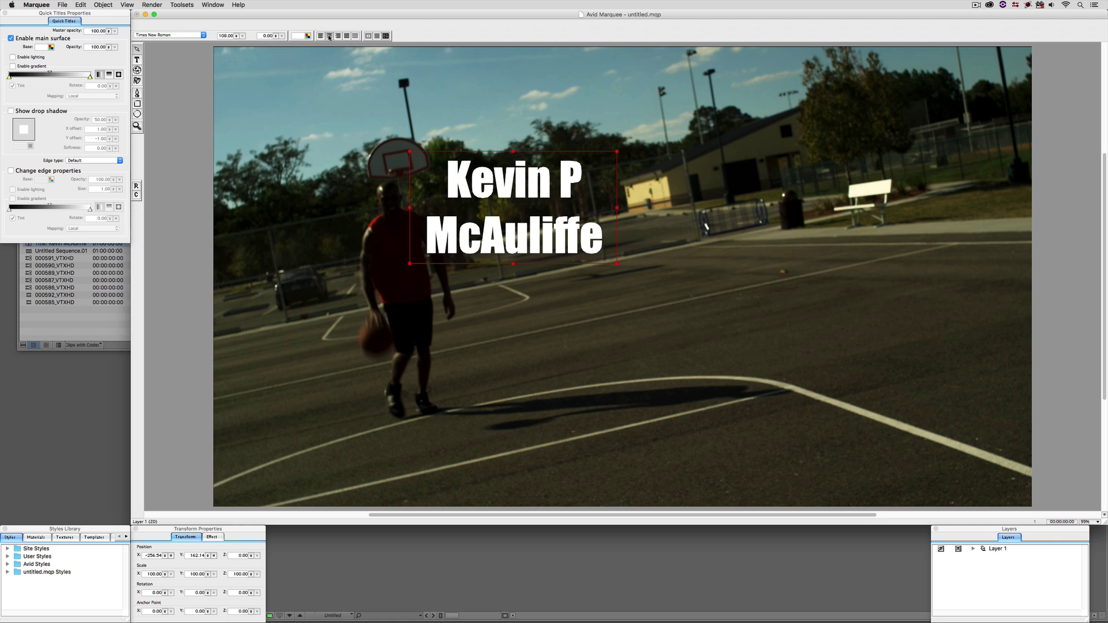
Step: Enlarge the title text to 176.40 in a wider, taller text box and color it light cyan
drag(236, 36, 238, 30)
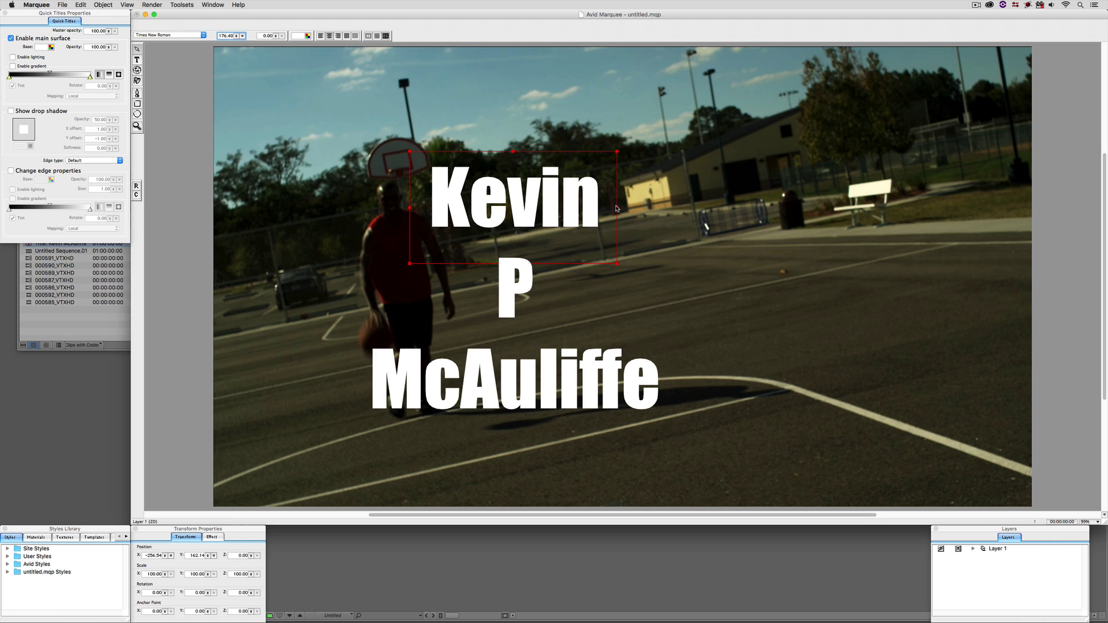
drag(617, 207, 793, 208)
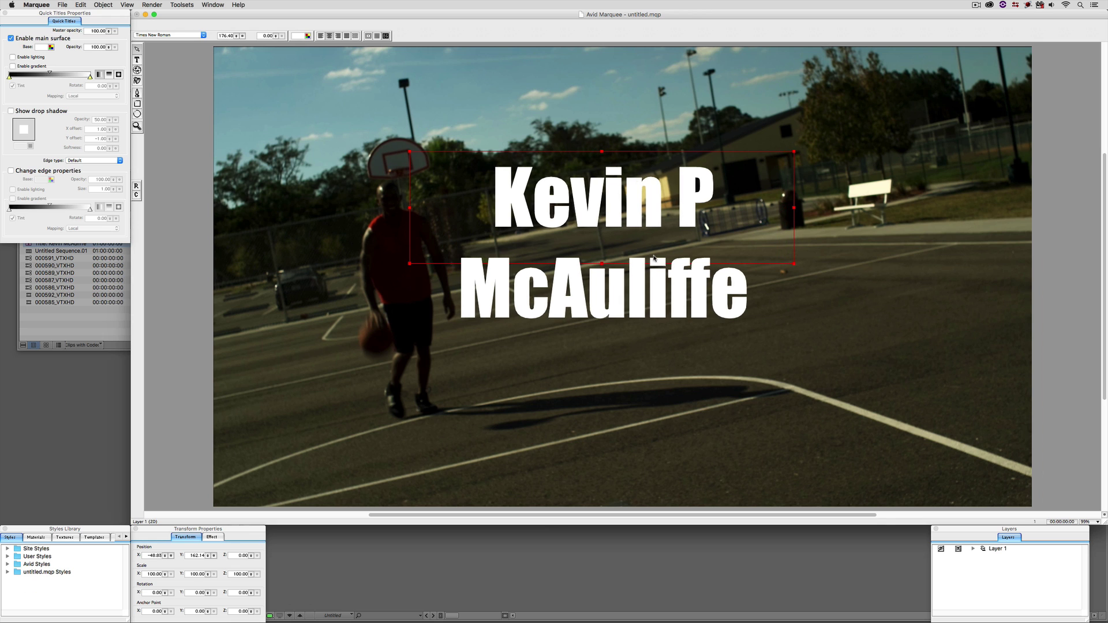
drag(602, 265, 602, 342)
click(305, 35)
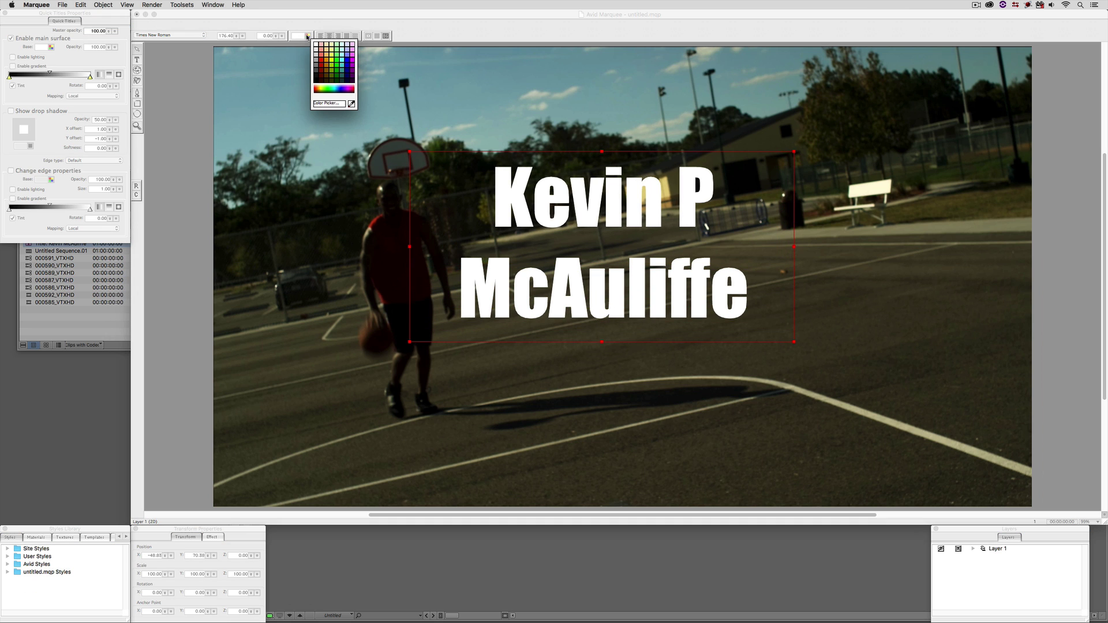
click(342, 56)
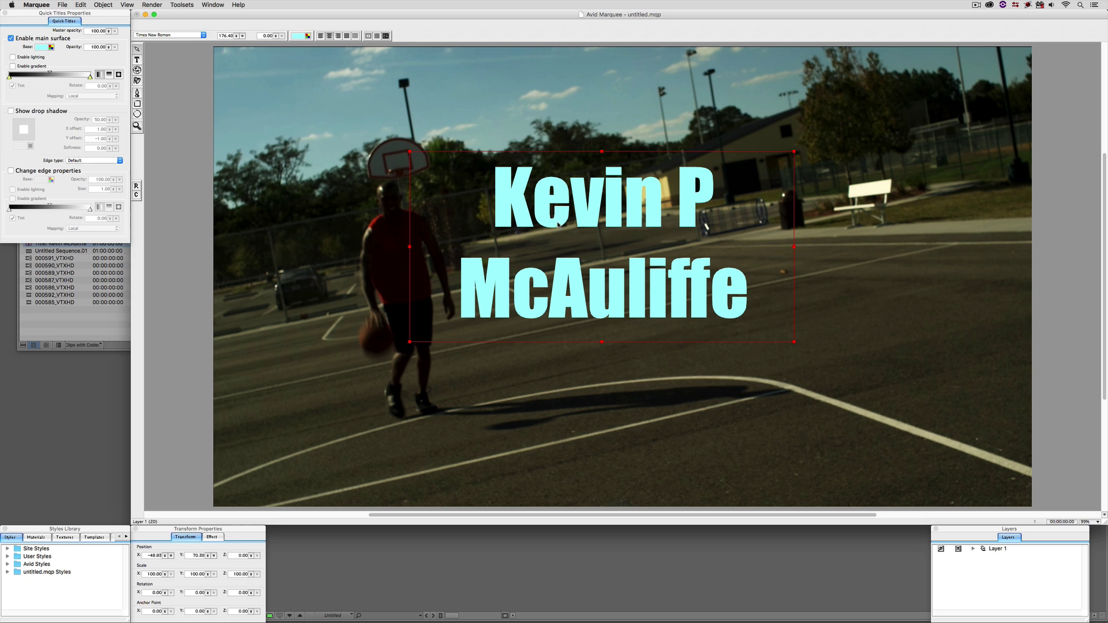
Step: Select all of the title text and tighten the spacing between its two lines
click(137, 60)
key(super+a)
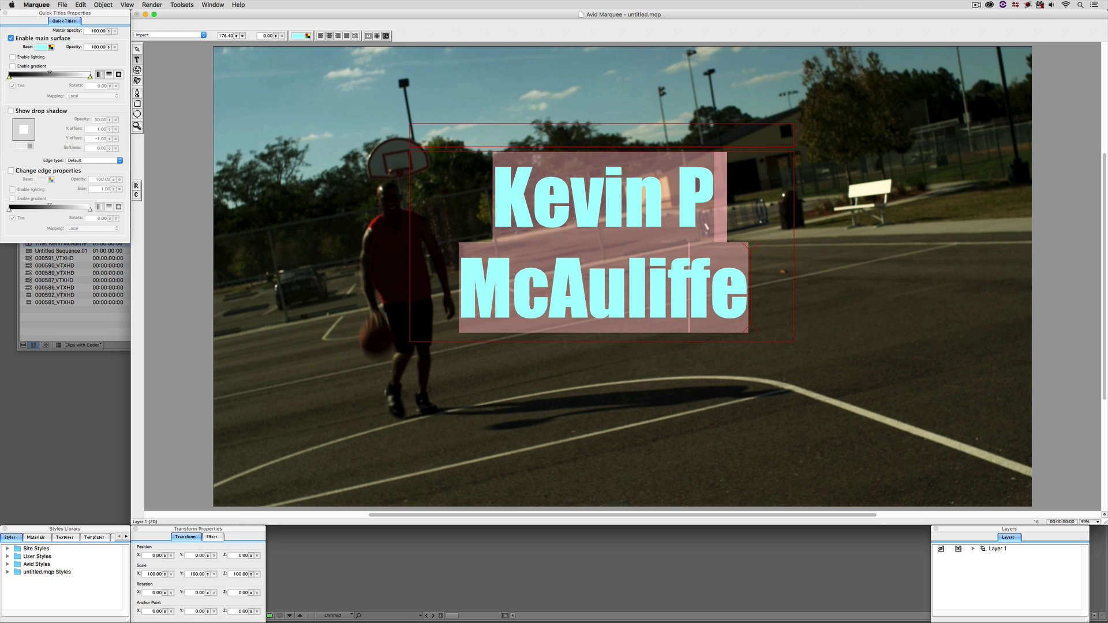
key(alt+Up)
key(alt+Up)
key(alt+Up)
key(alt+Up)
key(alt+Up)
key(alt+Up)
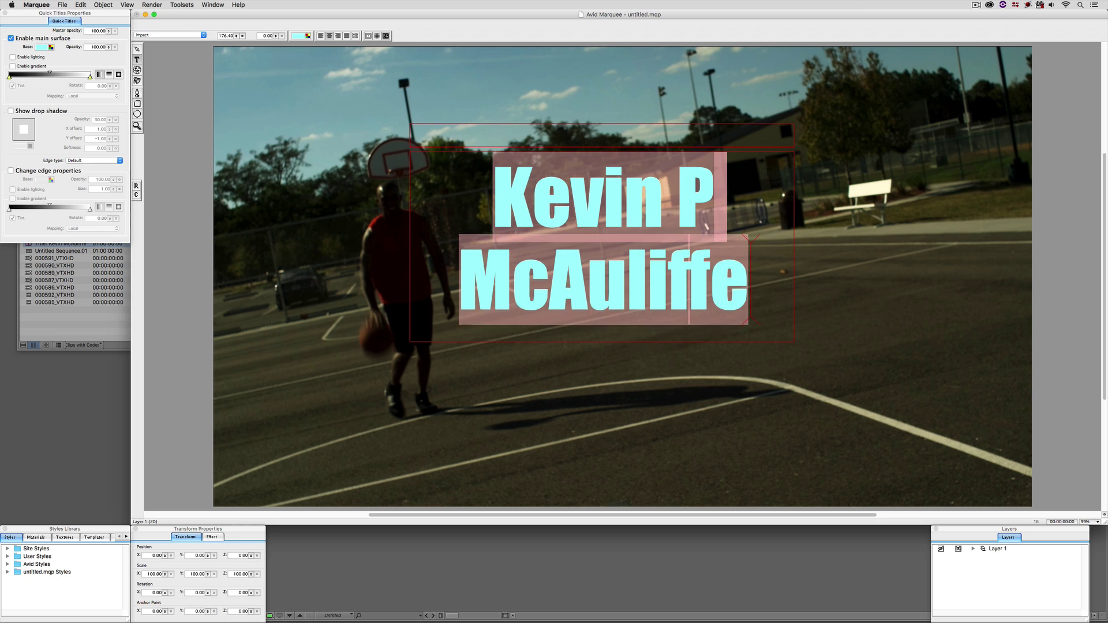
key(alt+Up)
key(alt+Up)
key(alt+Up)
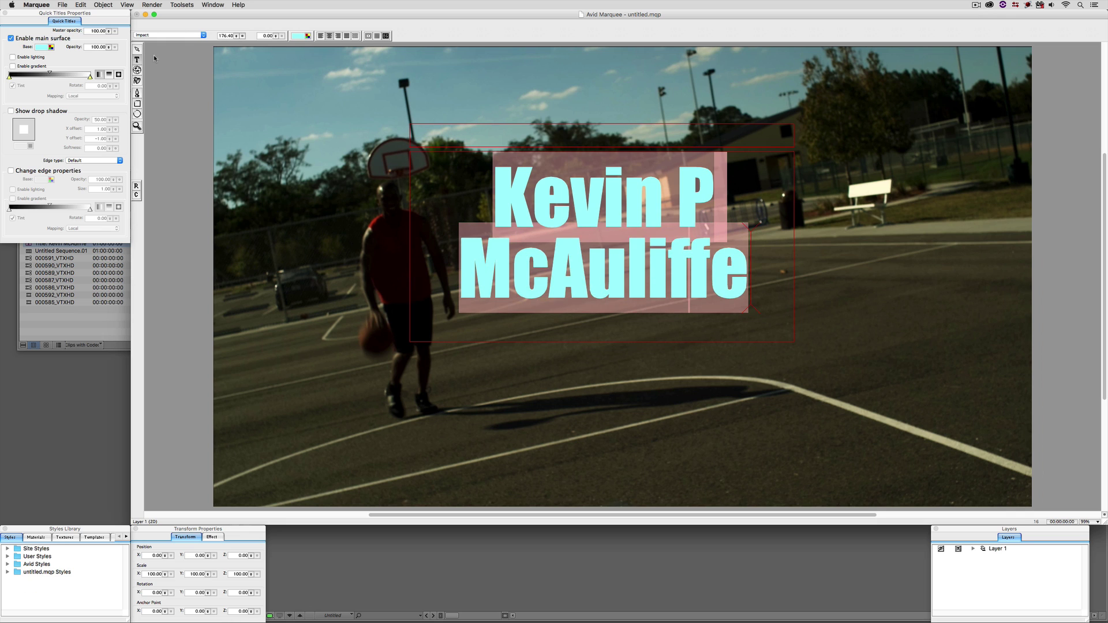
Step: Select the title as an object and give it an extrude depth of 26.00
click(137, 49)
click(585, 183)
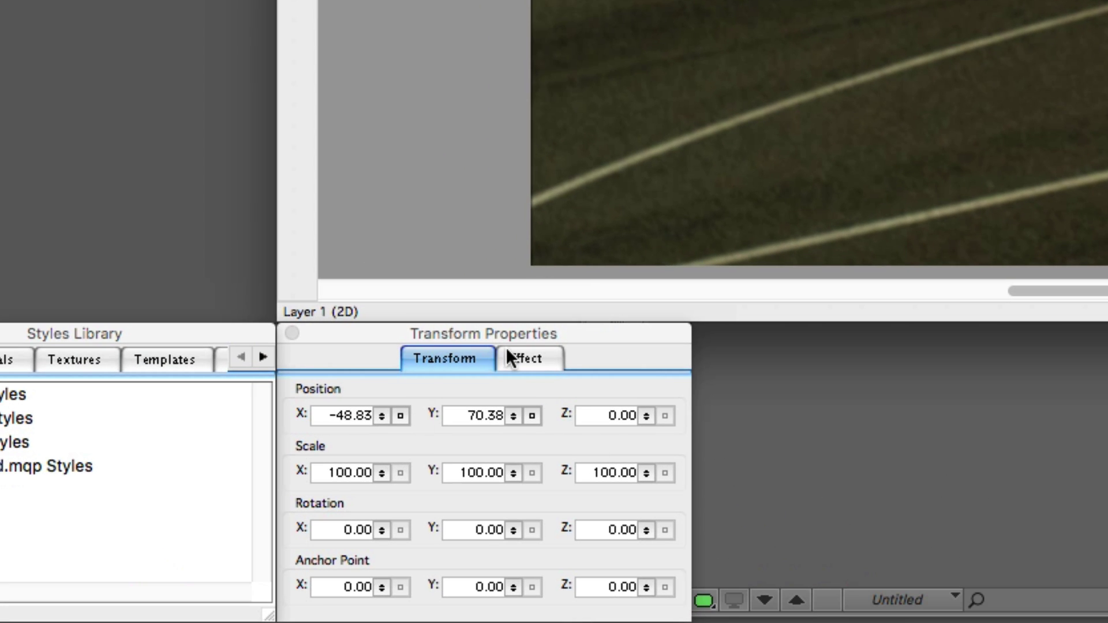
click(543, 359)
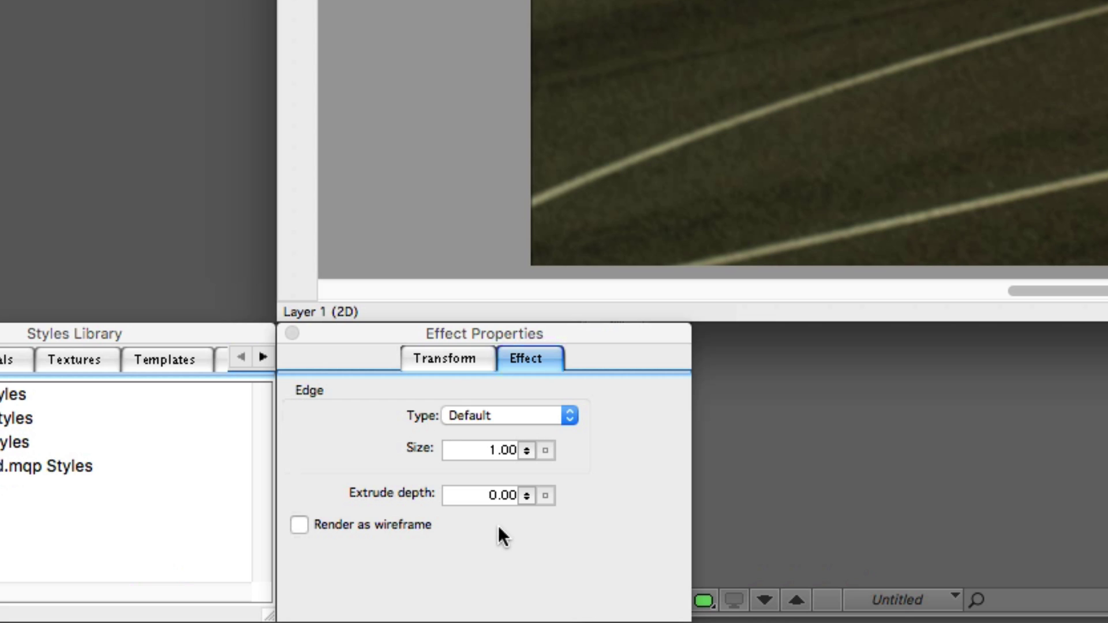
drag(525, 498, 544, 438)
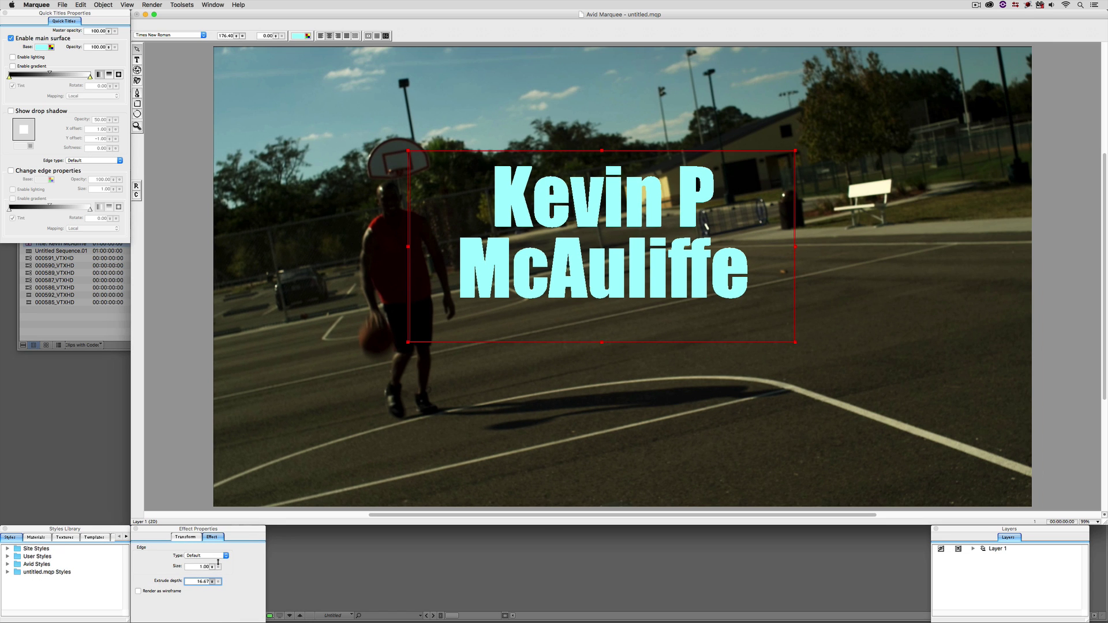
drag(218, 562, 221, 550)
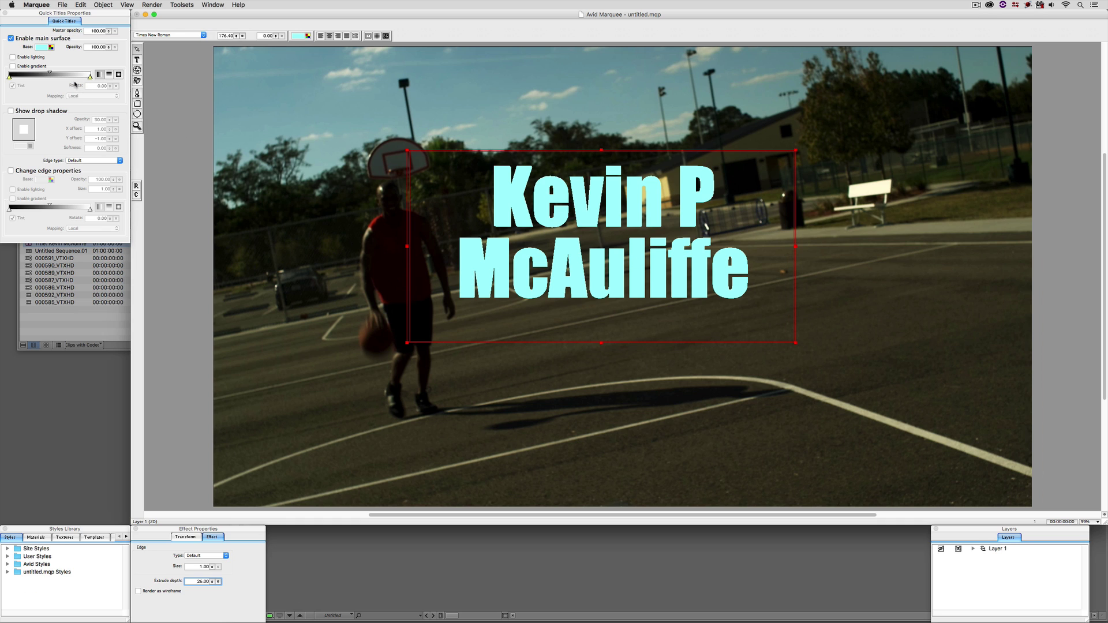
Step: Enable lighting on the title's main surface and move the light to just below the middle of the text
click(30, 58)
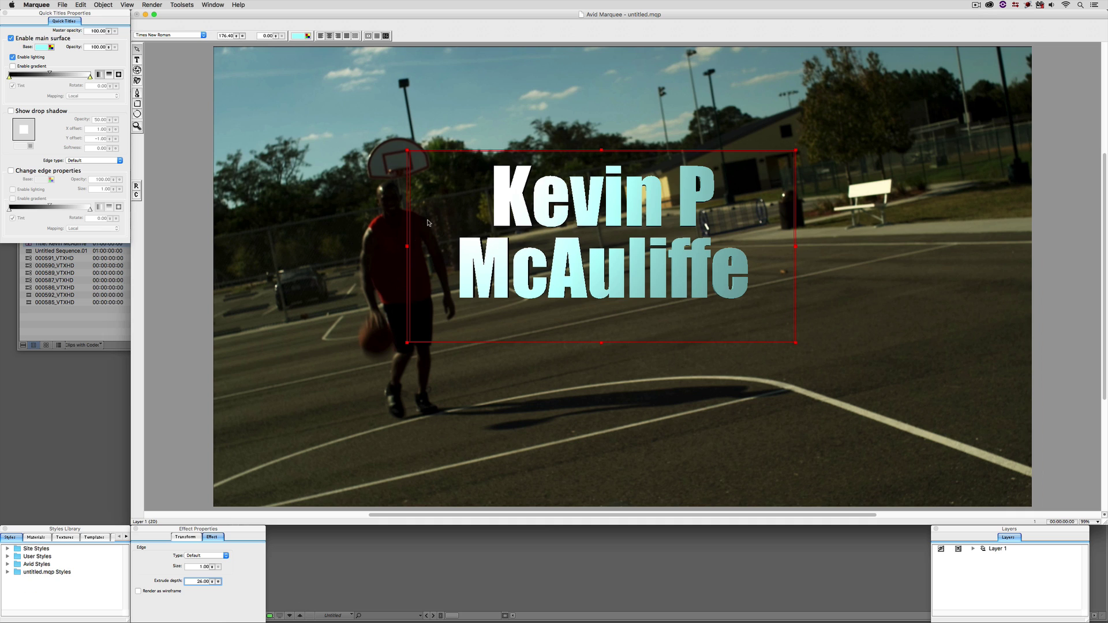
click(331, 257)
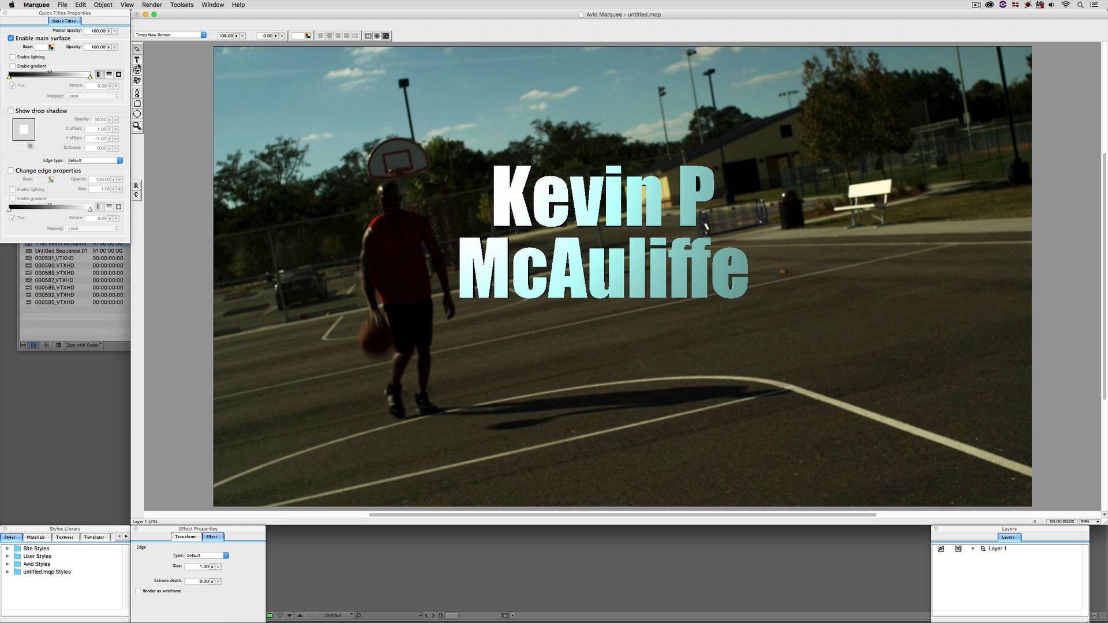
click(137, 81)
right_click(353, 186)
click(366, 193)
mouse_move(446, 137)
mouse_down()
mouse_move(756, 129)
mouse_move(906, 371)
mouse_move(492, 443)
mouse_move(321, 181)
mouse_move(683, 109)
mouse_move(804, 225)
mouse_move(643, 383)
mouse_move(331, 197)
mouse_move(749, 144)
mouse_move(786, 292)
mouse_move(562, 360)
mouse_up()
click(136, 49)
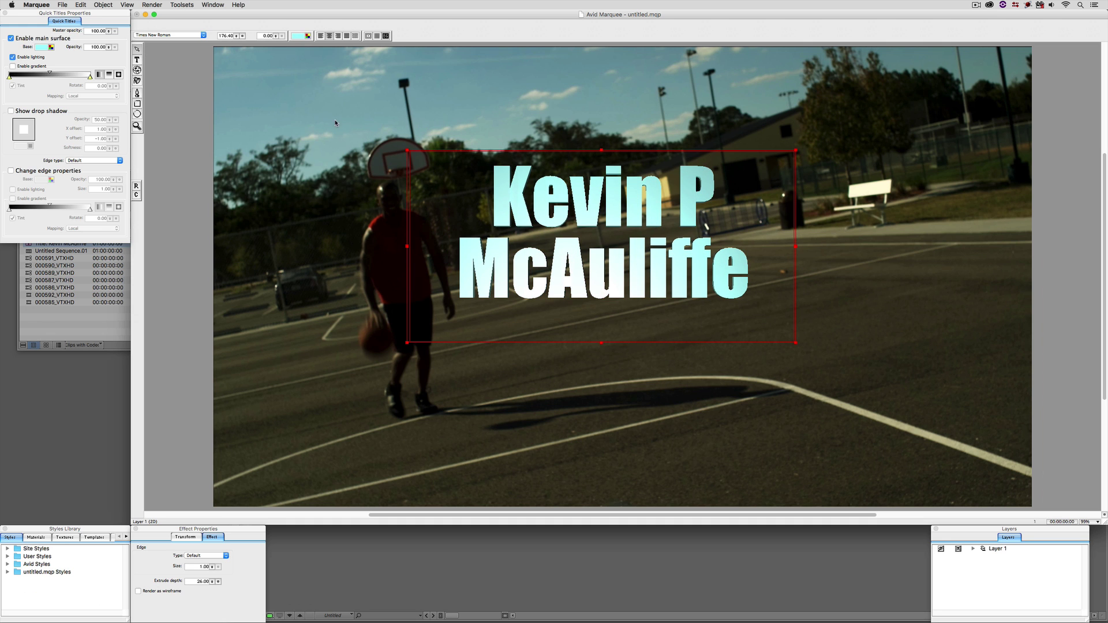
Step: Rotate the extruded title about its vertical axis to expose its depth, and switch to the BasicAnimation toolset
click(137, 70)
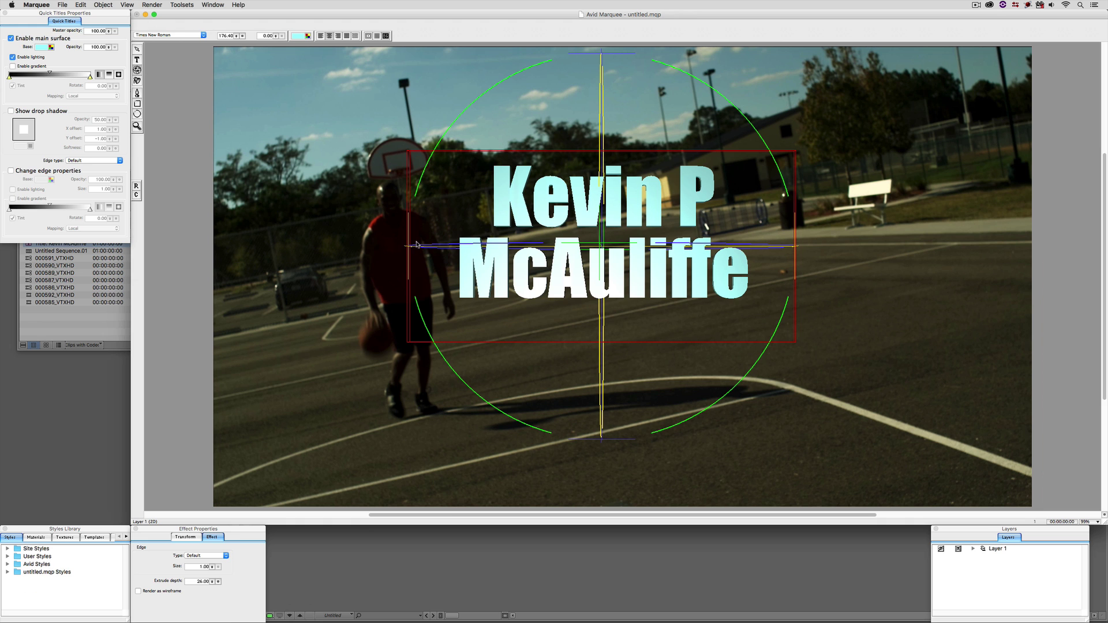
drag(415, 247, 430, 244)
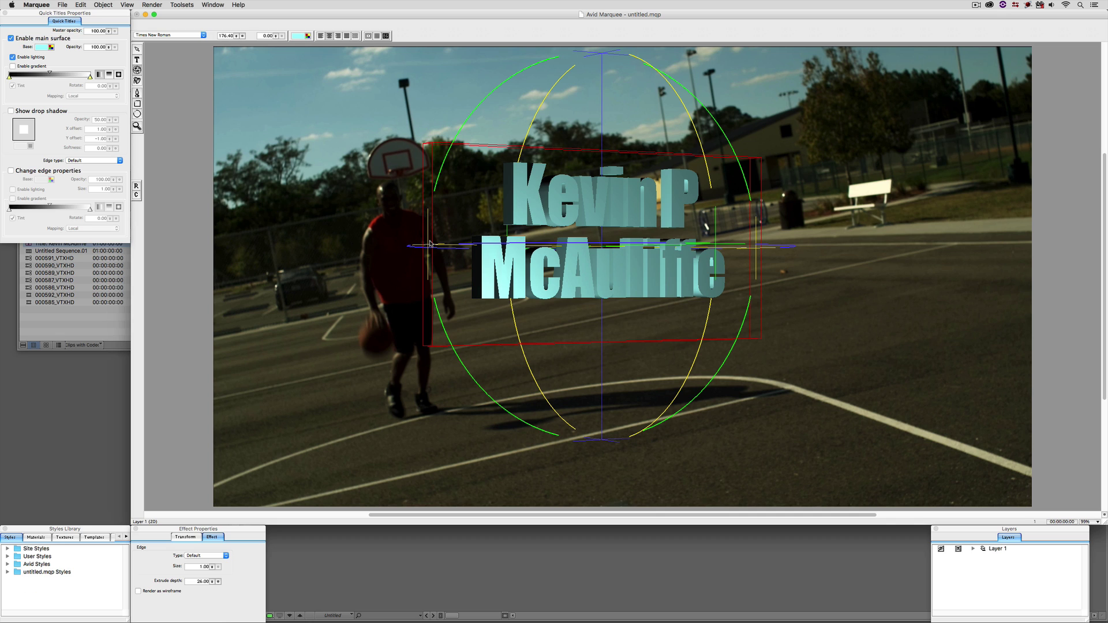
click(179, 3)
click(182, 22)
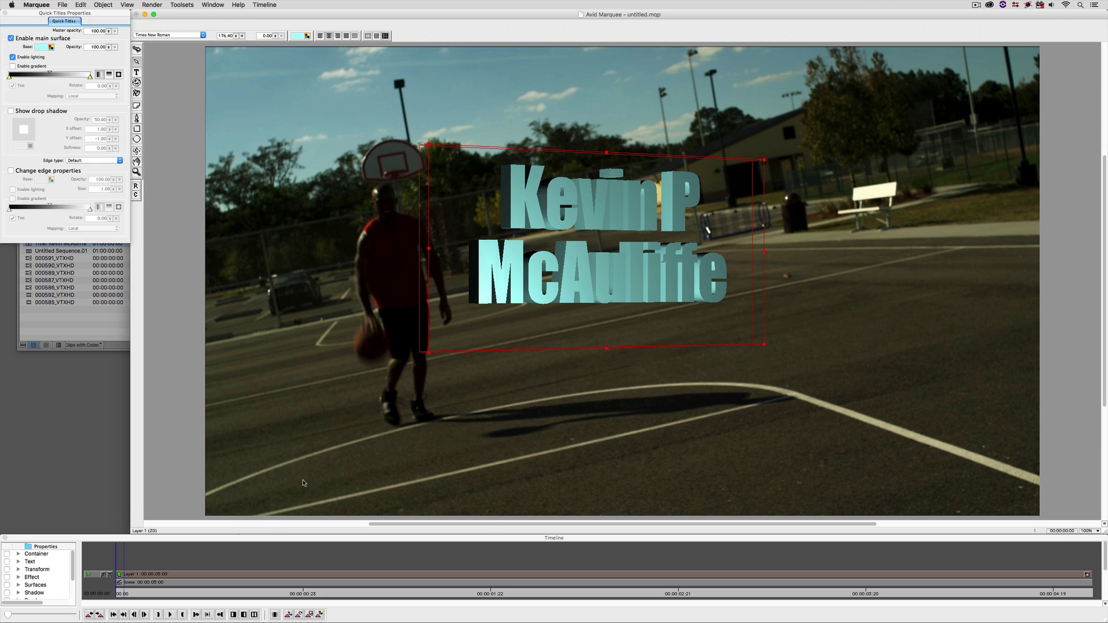
click(125, 562)
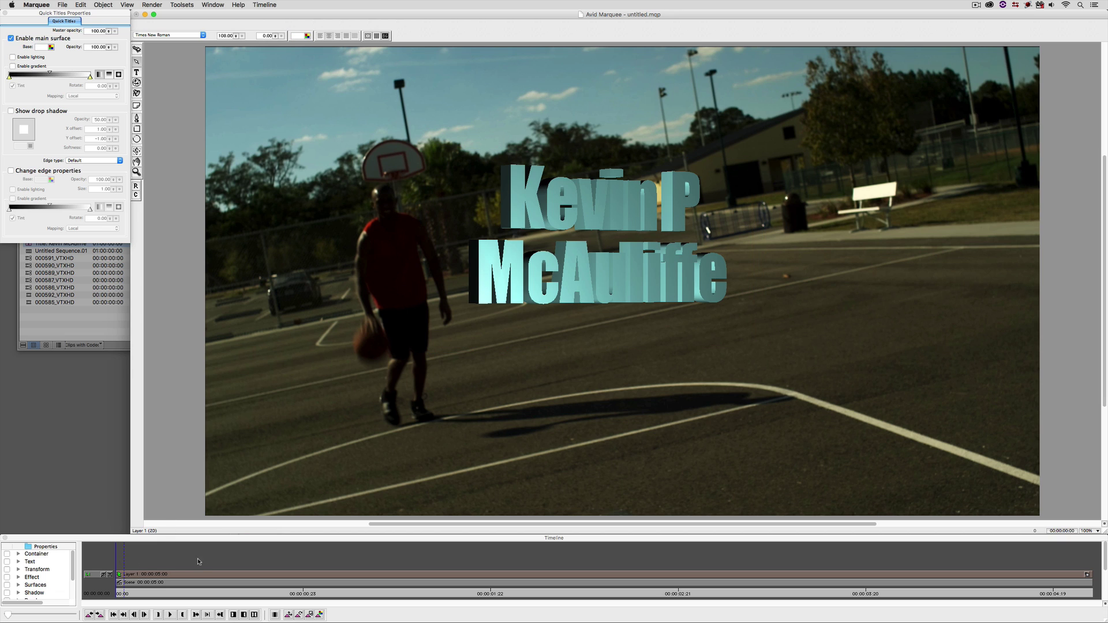
Step: Turn on automatic keyframing and adjust the title's starting rotation about the vertical axis at the first frame
drag(185, 594, 351, 593)
click(102, 589)
click(137, 50)
click(140, 80)
click(536, 210)
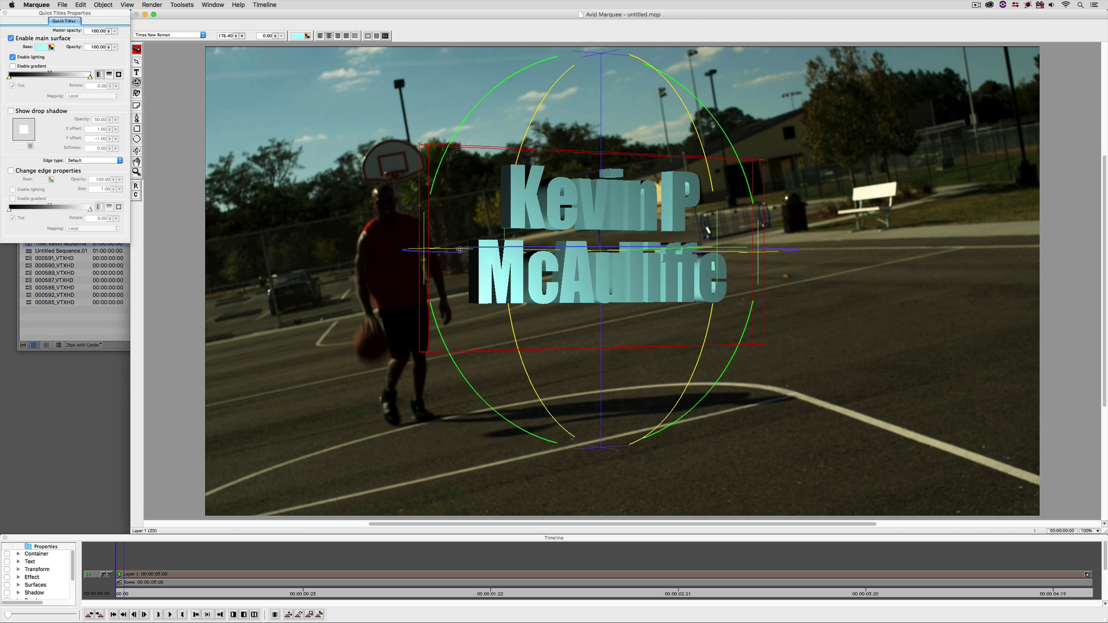
drag(460, 251, 455, 249)
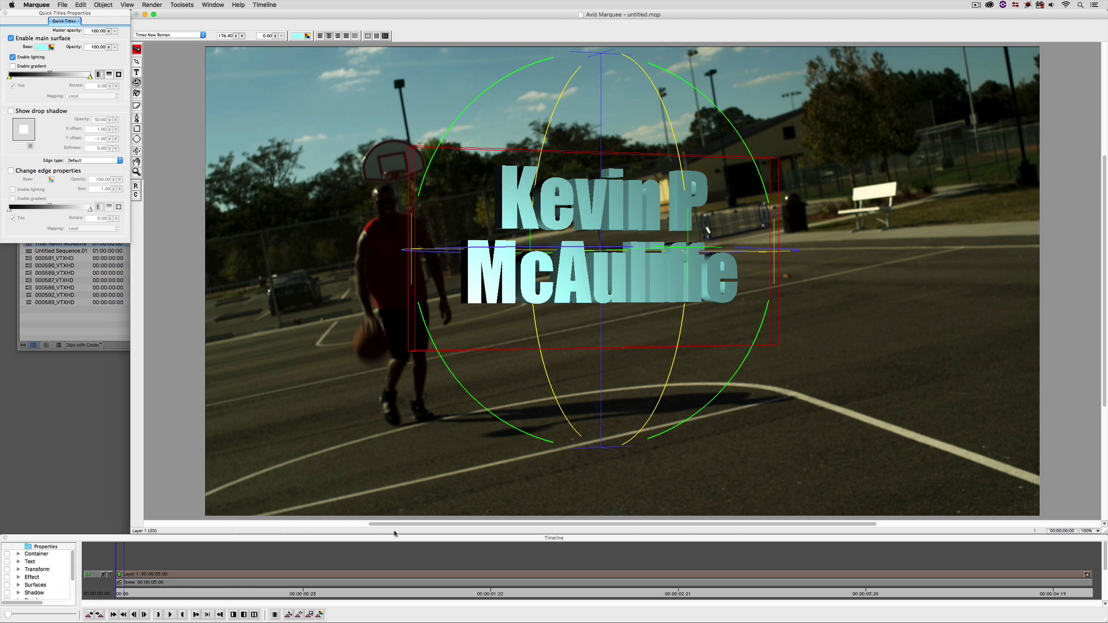
Step: Rotate the title the opposite way at 00:00:04:23 and play the animation from the start
drag(395, 589, 1085, 590)
drag(795, 251, 774, 252)
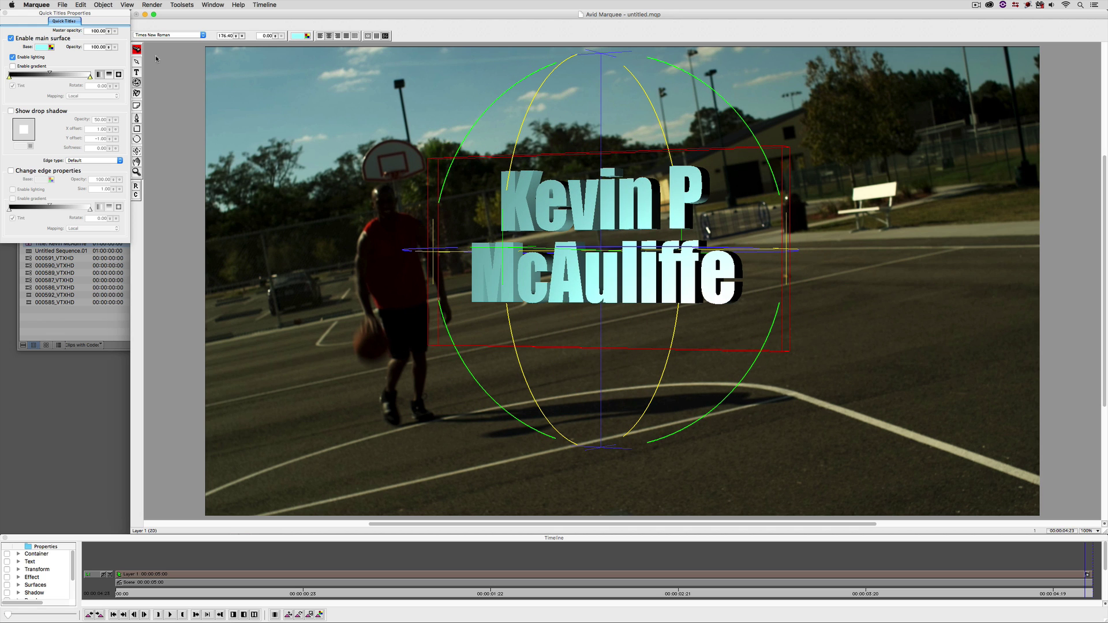
click(1076, 593)
drag(1076, 593, 117, 594)
key(space)
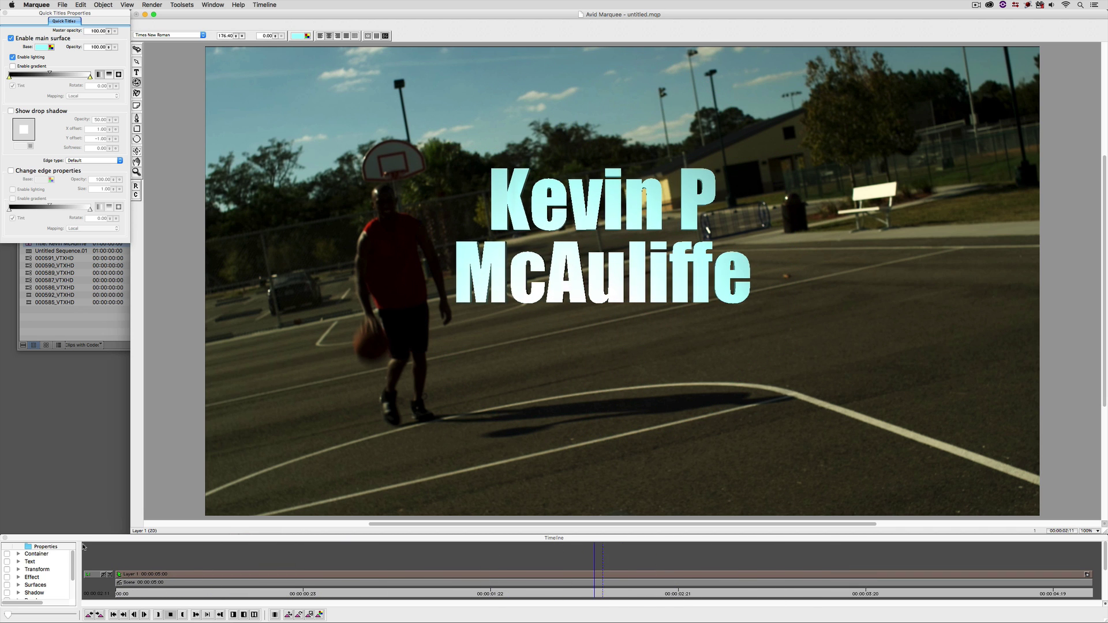
key(space)
Step: Quit Marquee and save the animated title to the Effects and Titling bin, named with the person's first name and 3D
key(super+q)
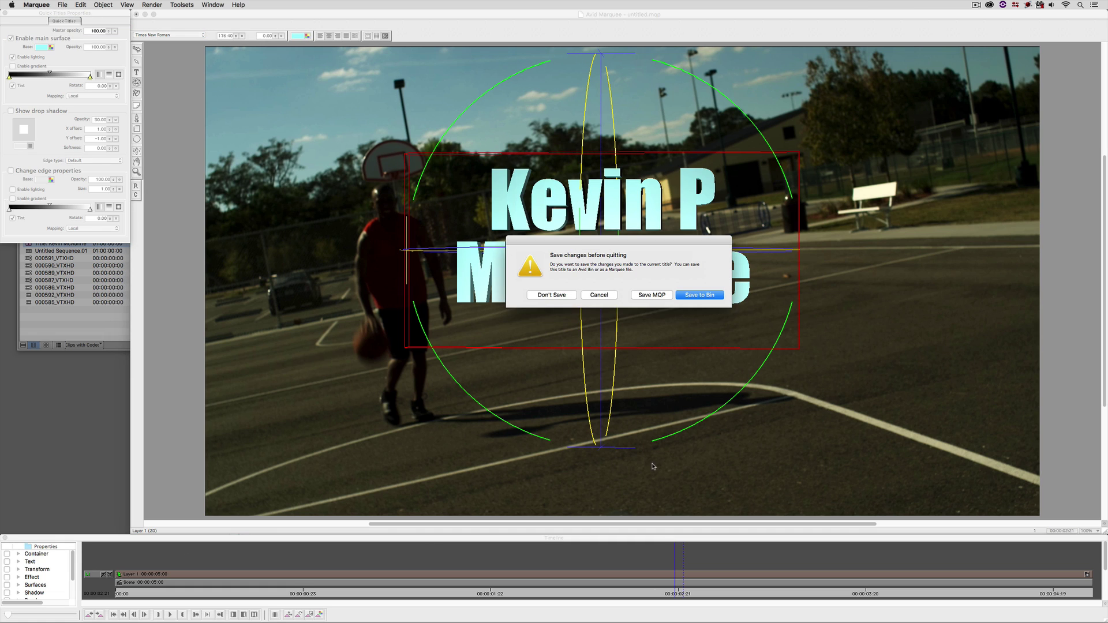
click(697, 295)
text(Kevin)
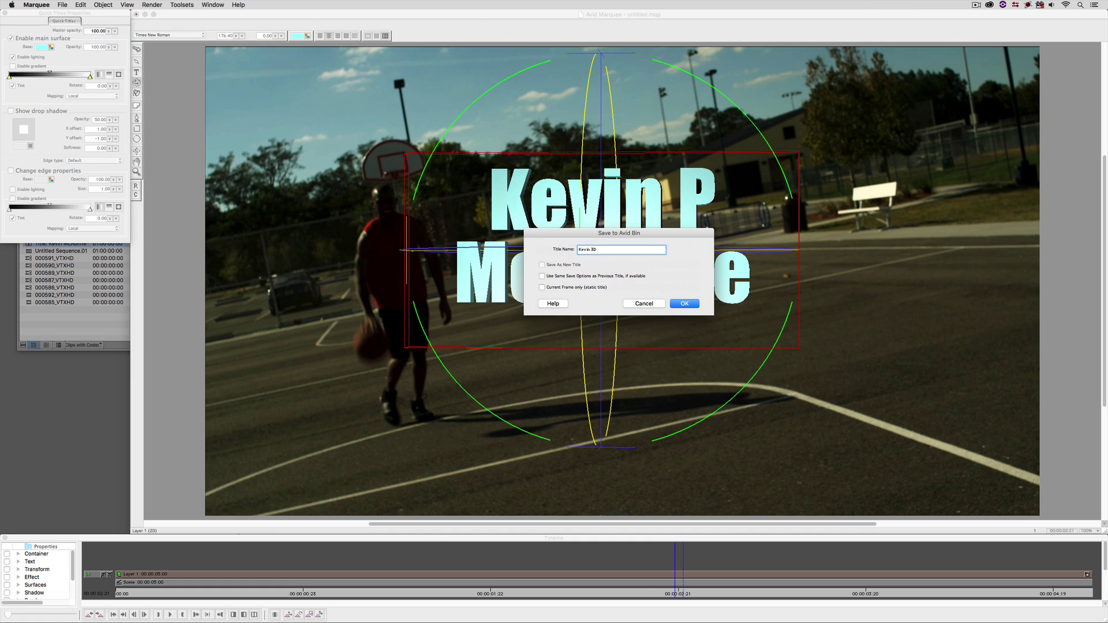
text( 3D)
key(Return)
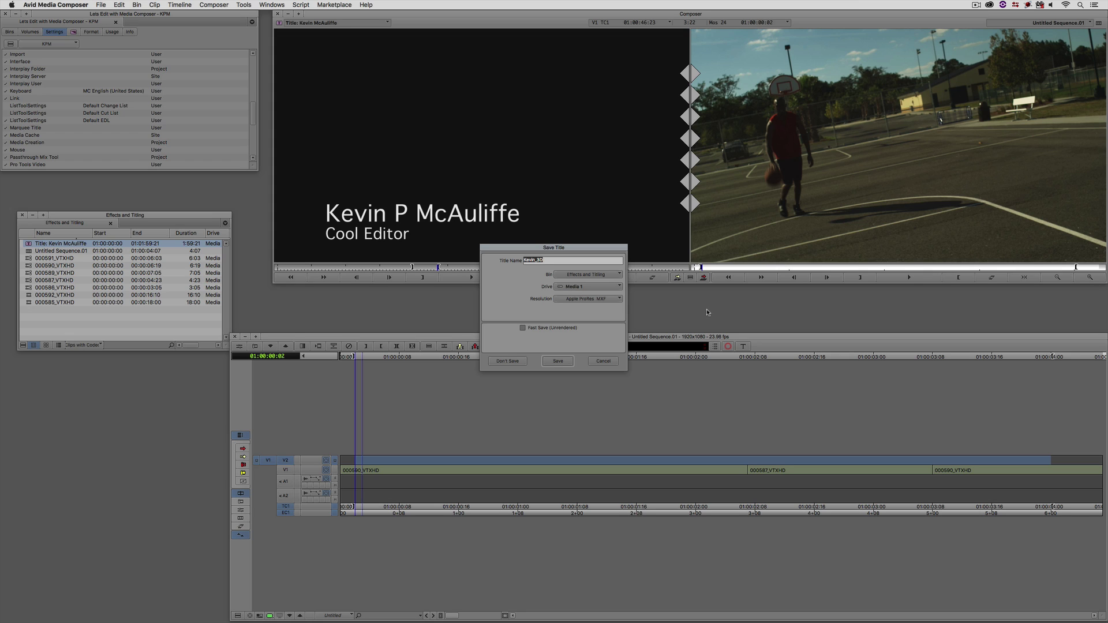
click(558, 362)
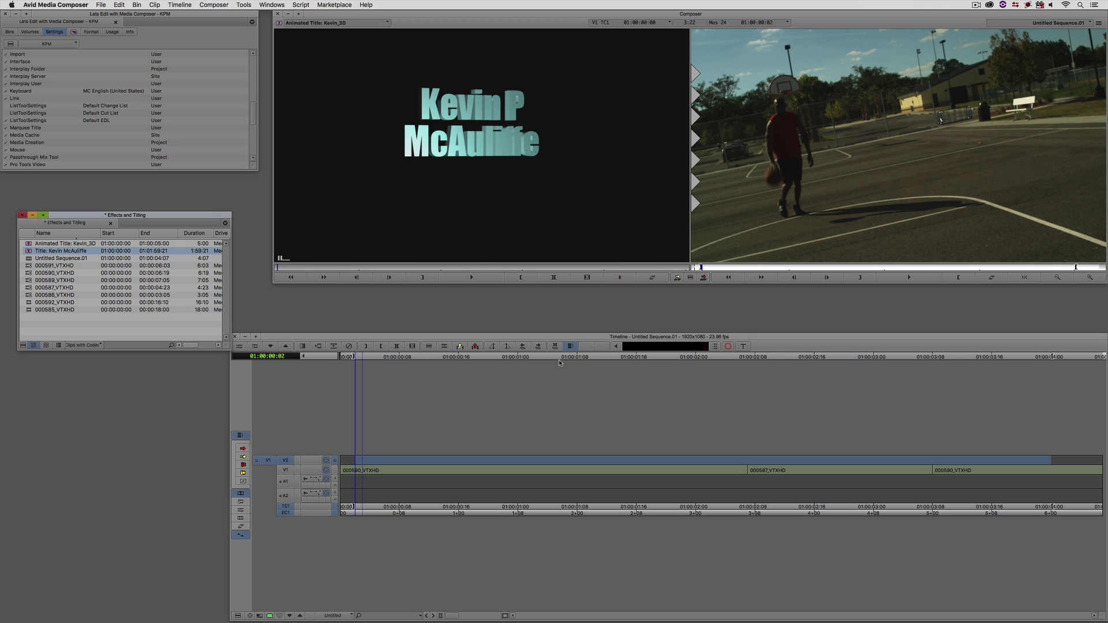
Step: Overwrite the animated title onto track V2 from the start of the sequence and play it to check
click(864, 176)
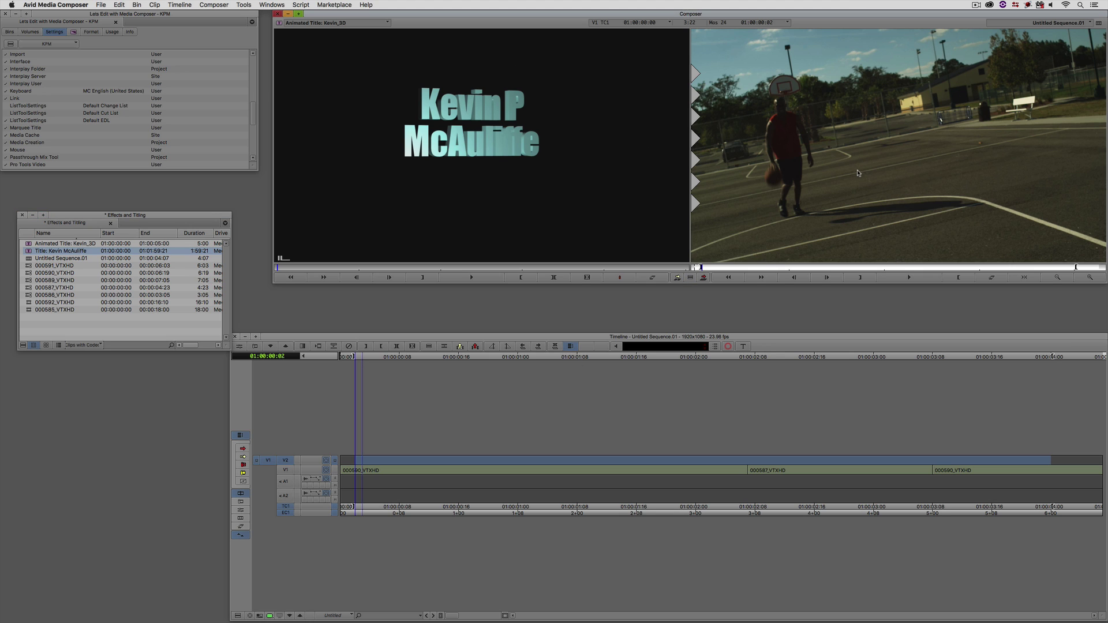
click(443, 168)
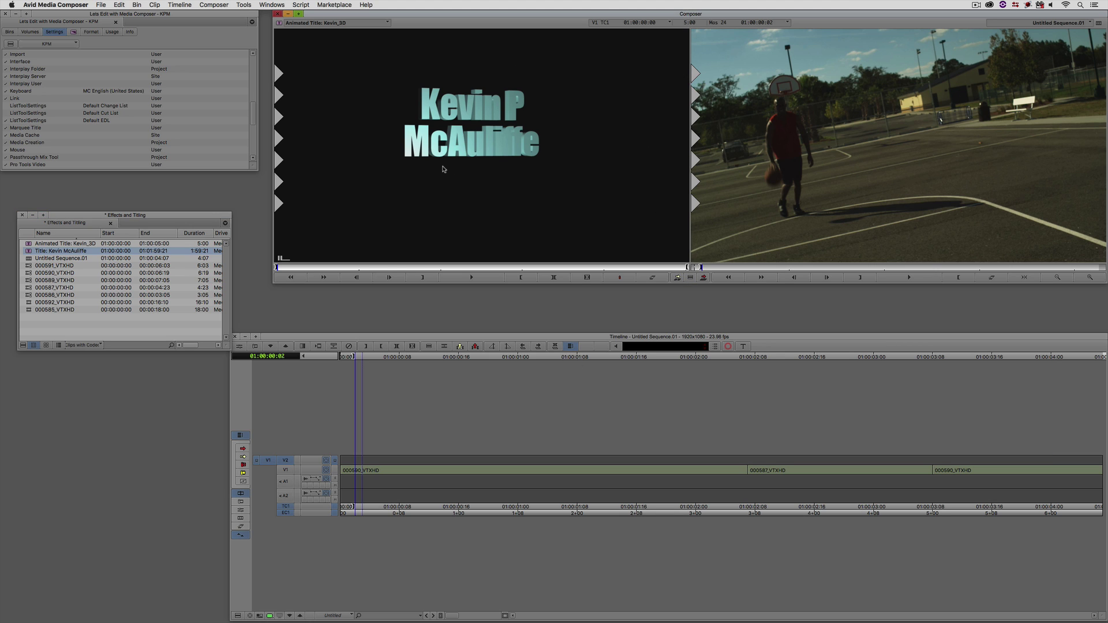
click(352, 474)
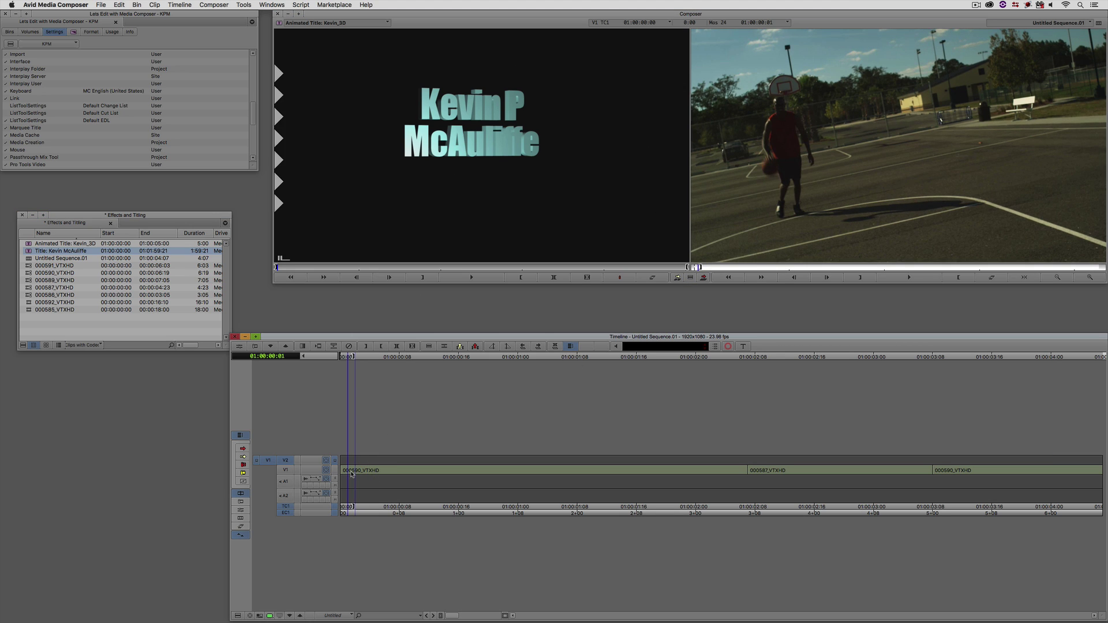
key(b)
drag(605, 462, 405, 441)
key(space)
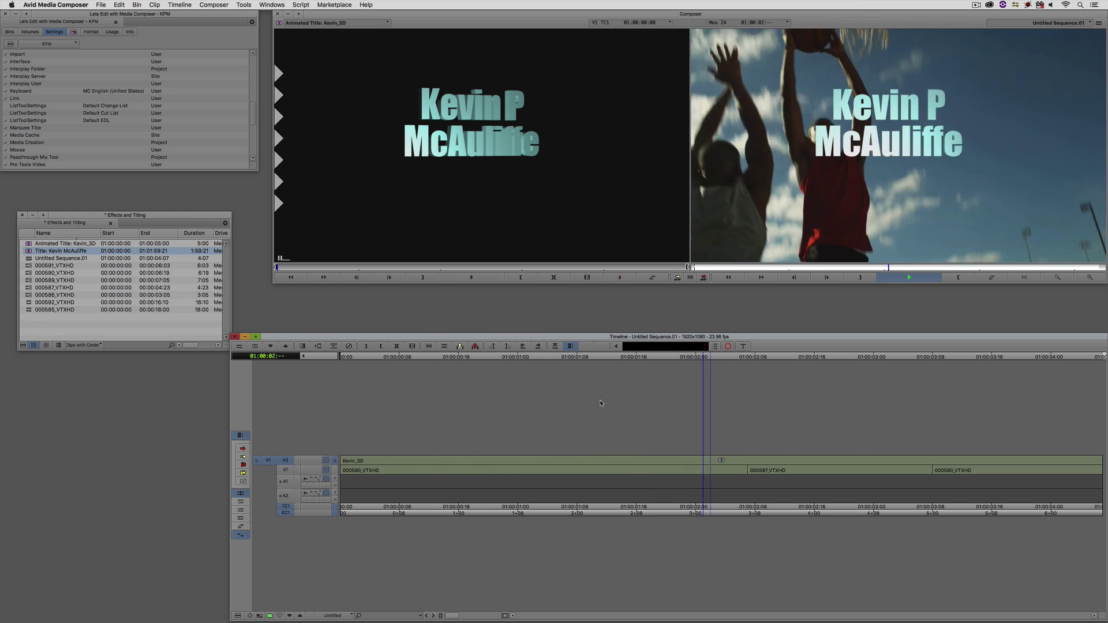
key(space)
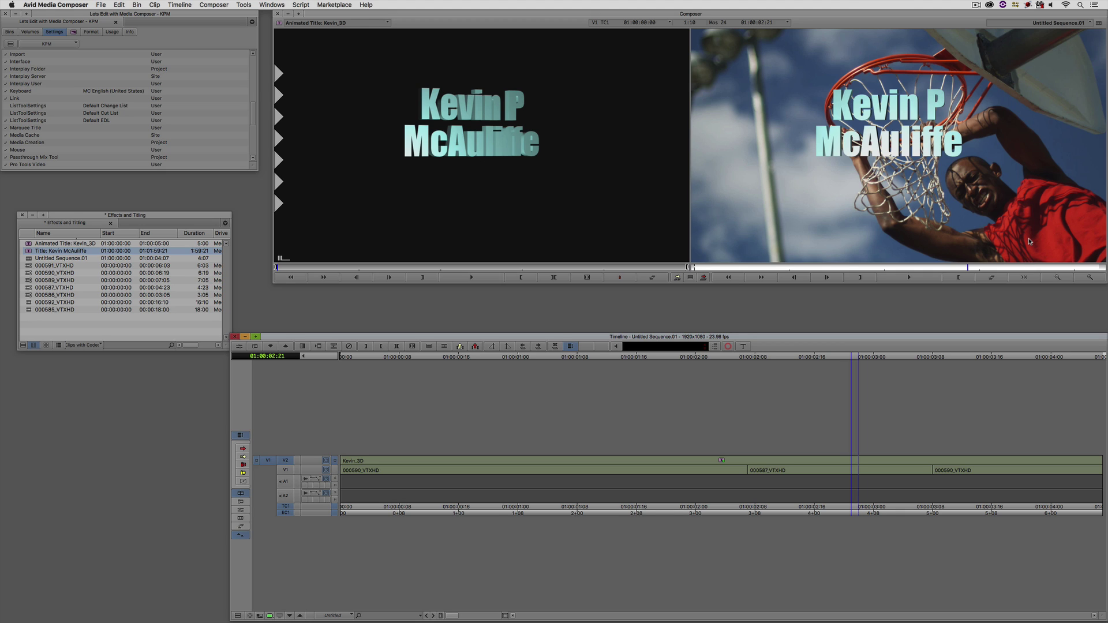
Step: Open the Effect Editor for the animated title on V2 and scale its width and height to 60
key(super+8)
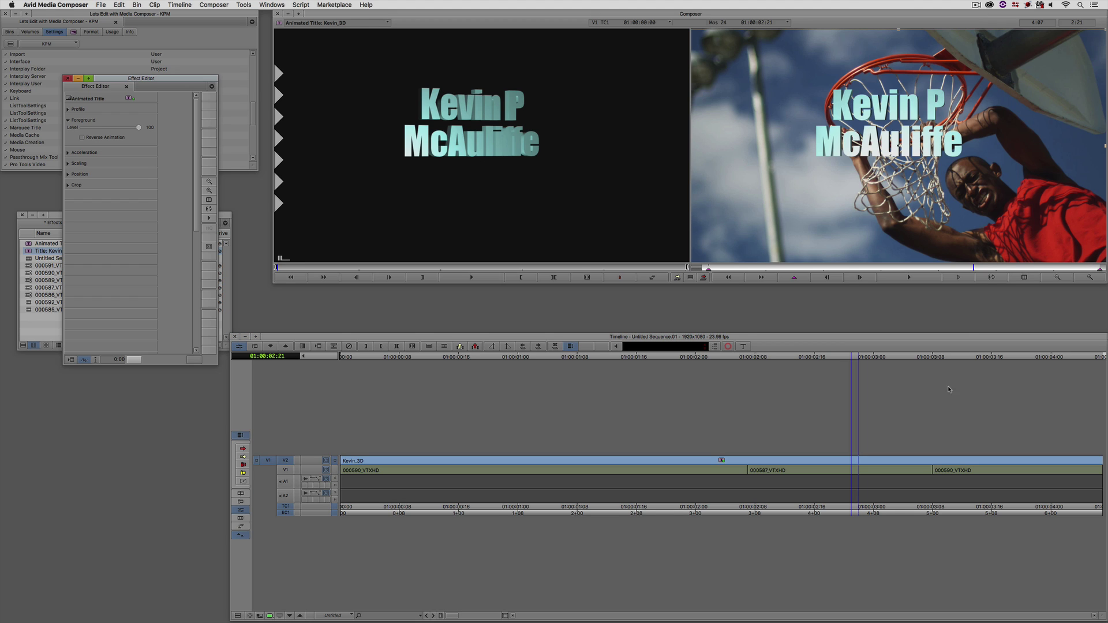
click(68, 163)
drag(97, 176, 91, 179)
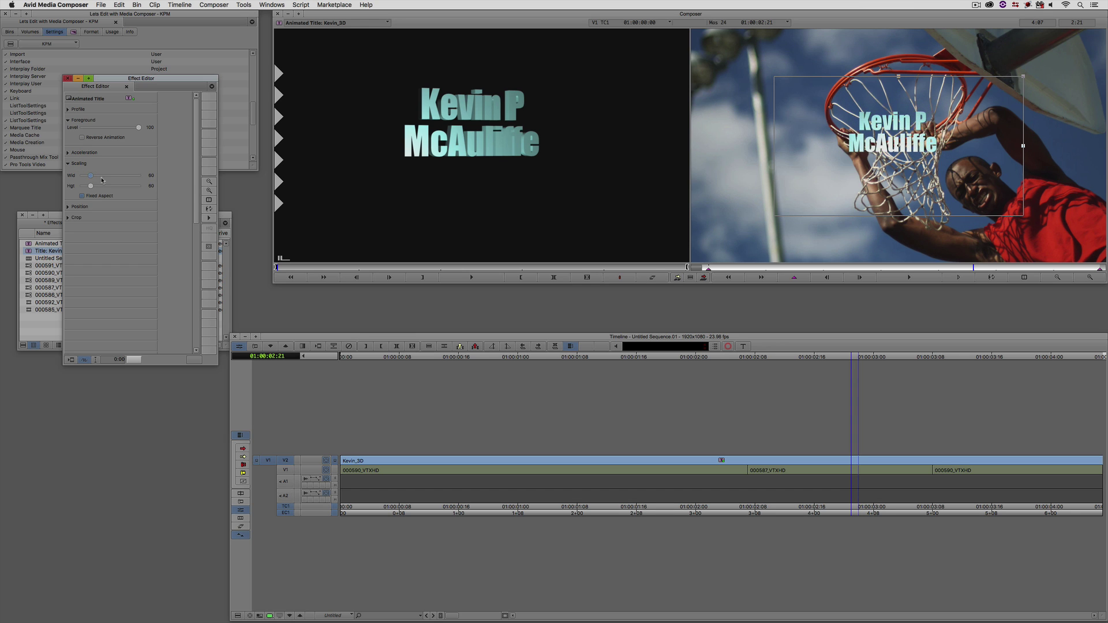
Step: Move the animated title directly in the frame to the lower-right corner of the picture and close the Effect Editor
click(209, 247)
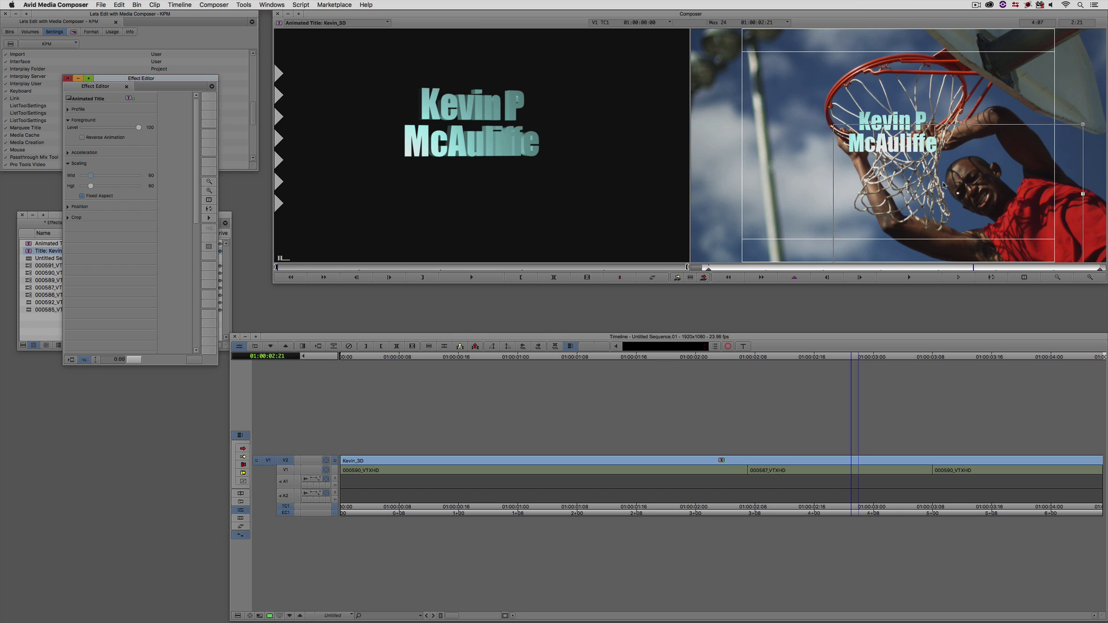
drag(940, 182, 995, 213)
key(Escape)
Step: Apply a Fade Effect with the preset fade-up and fade-down durations to the title on V2 and play the sequence from the start
click(698, 470)
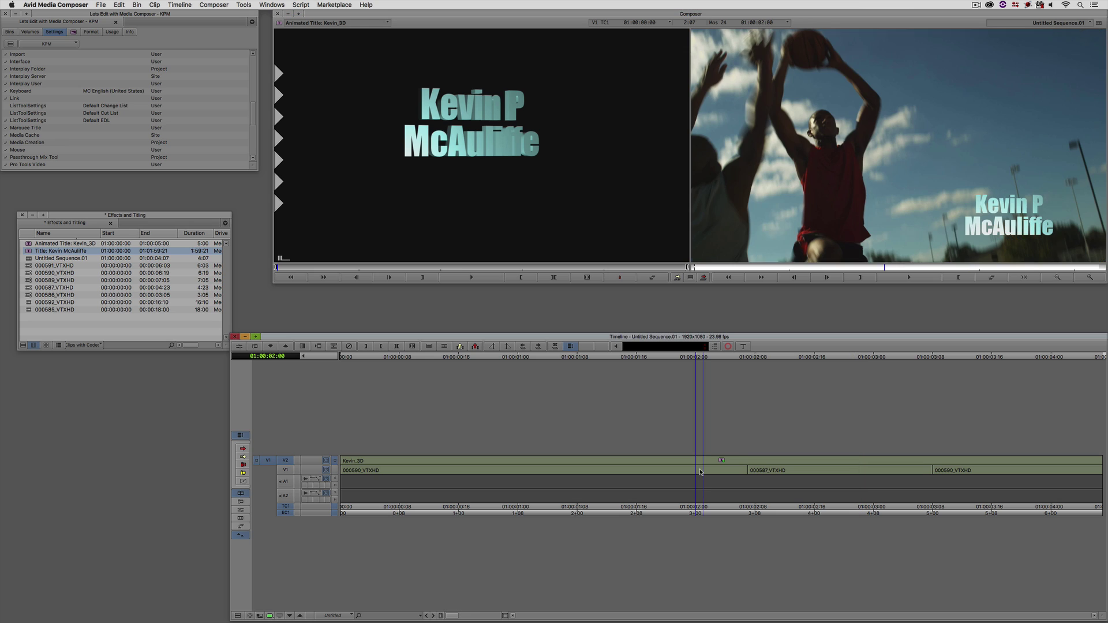
key(super+r)
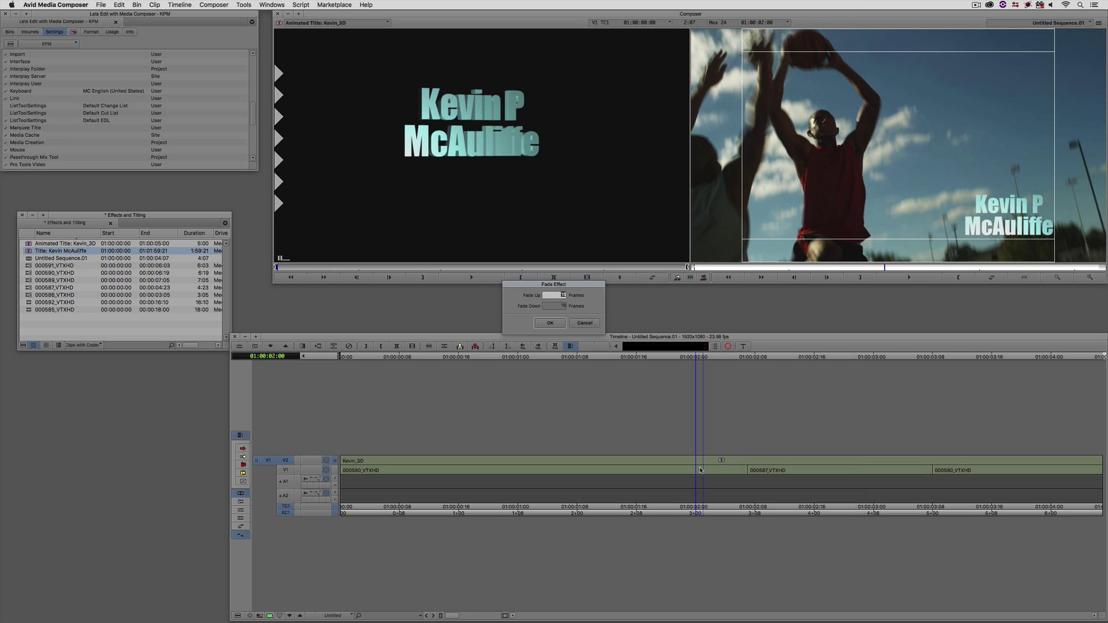
click(551, 325)
key(Home)
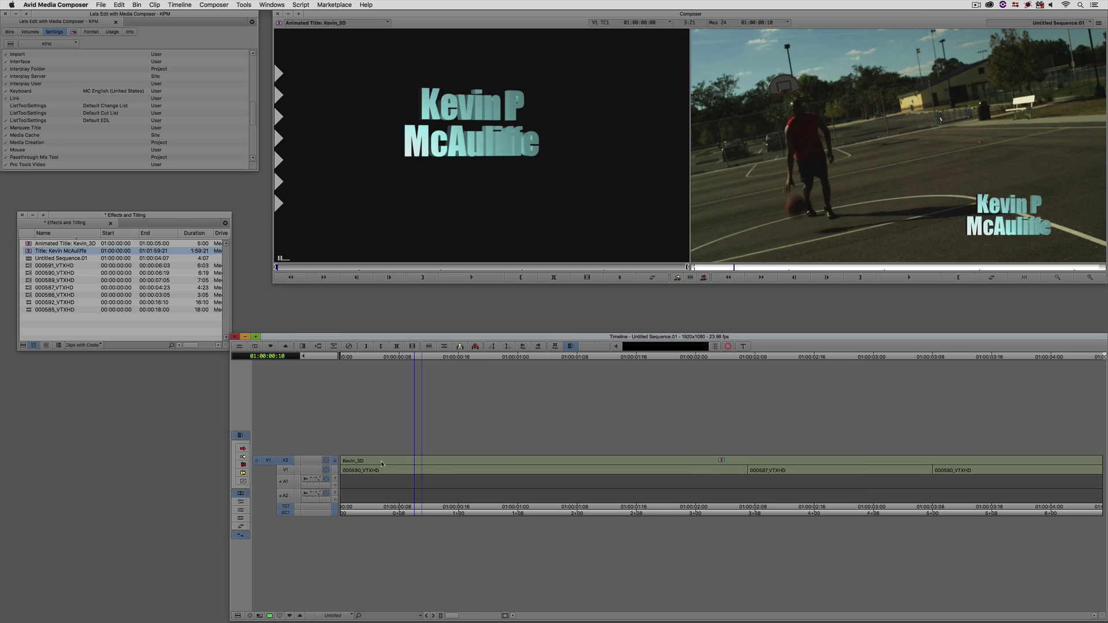
key(space)
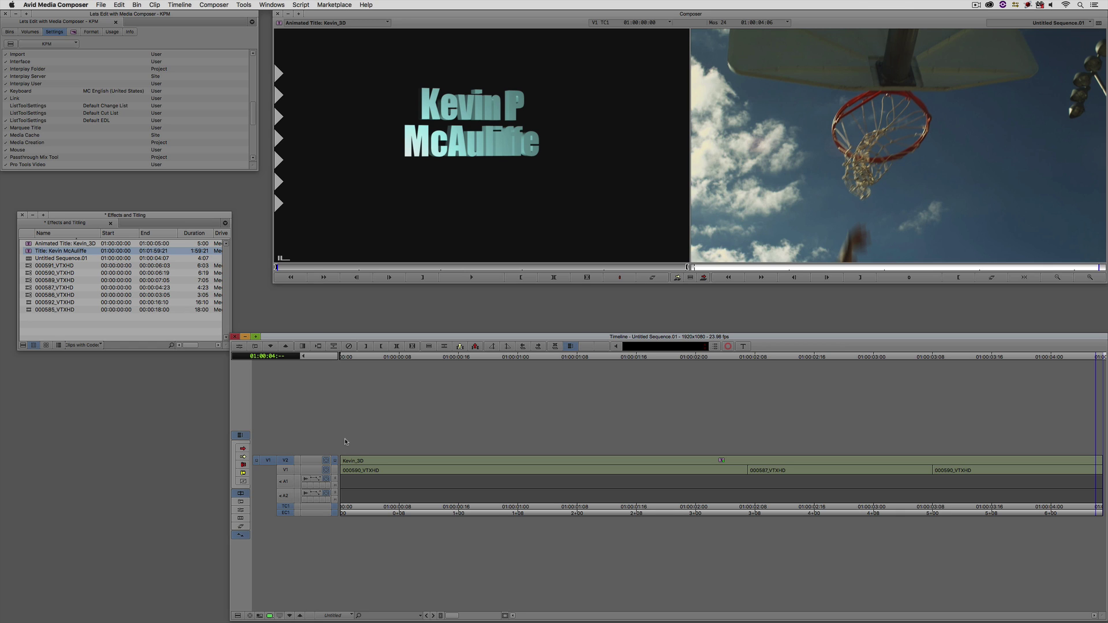
Step: Go to the end of the sequence and open the New Title dialog to see the available title tools
key(End)
click(148, 2)
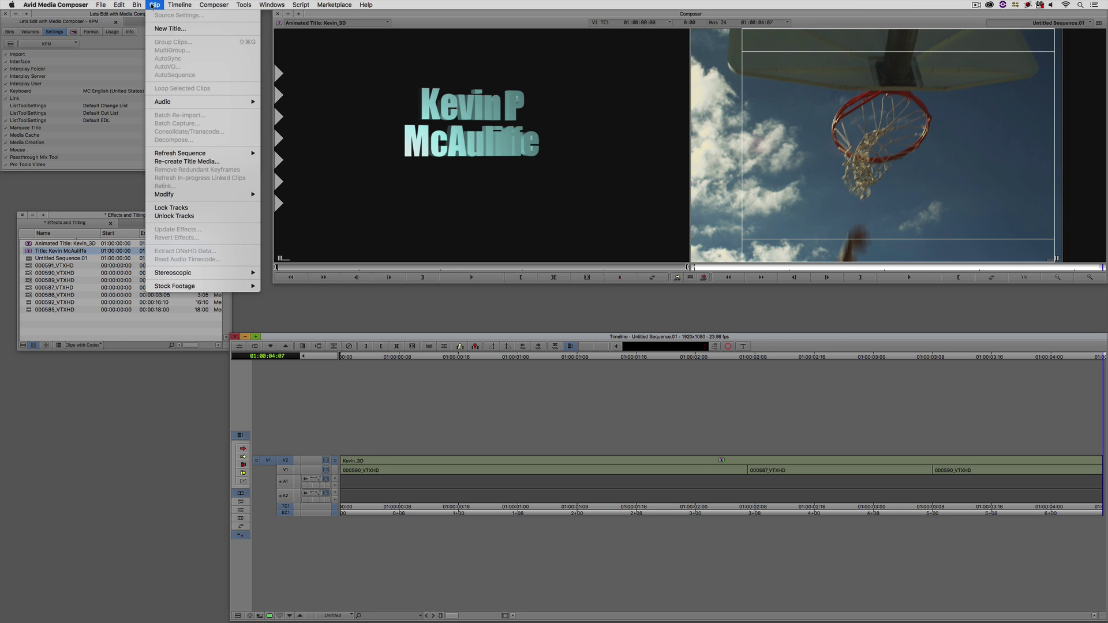
click(160, 29)
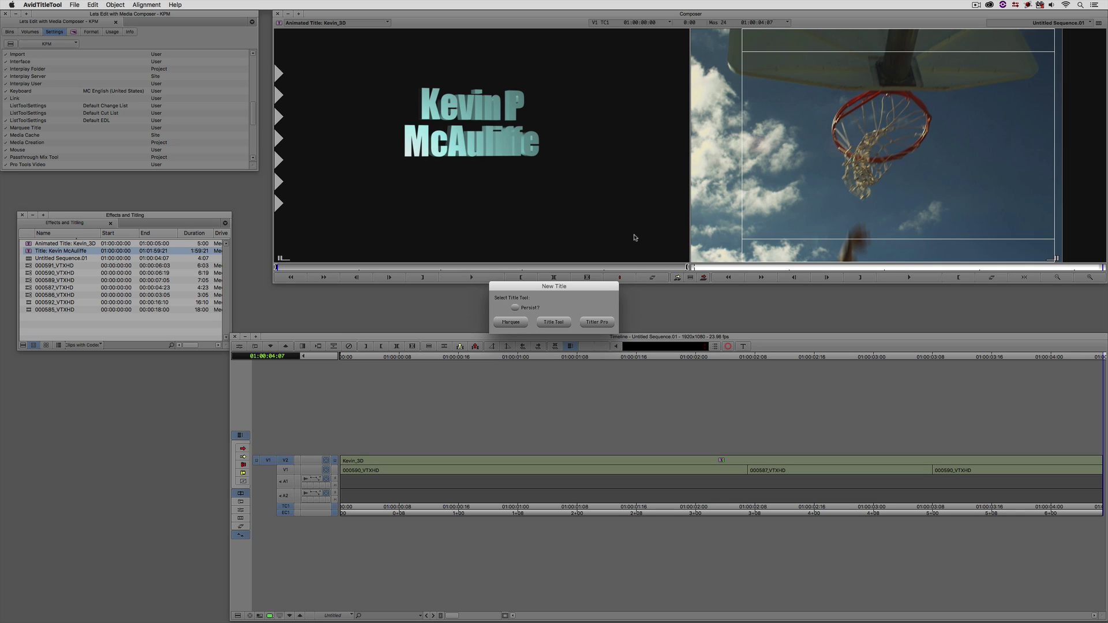
Step: Switch to Chrome and look through the NewBlue Titler Pro episodes on the Get Started Fast with Media Composer page
key(super+Tab)
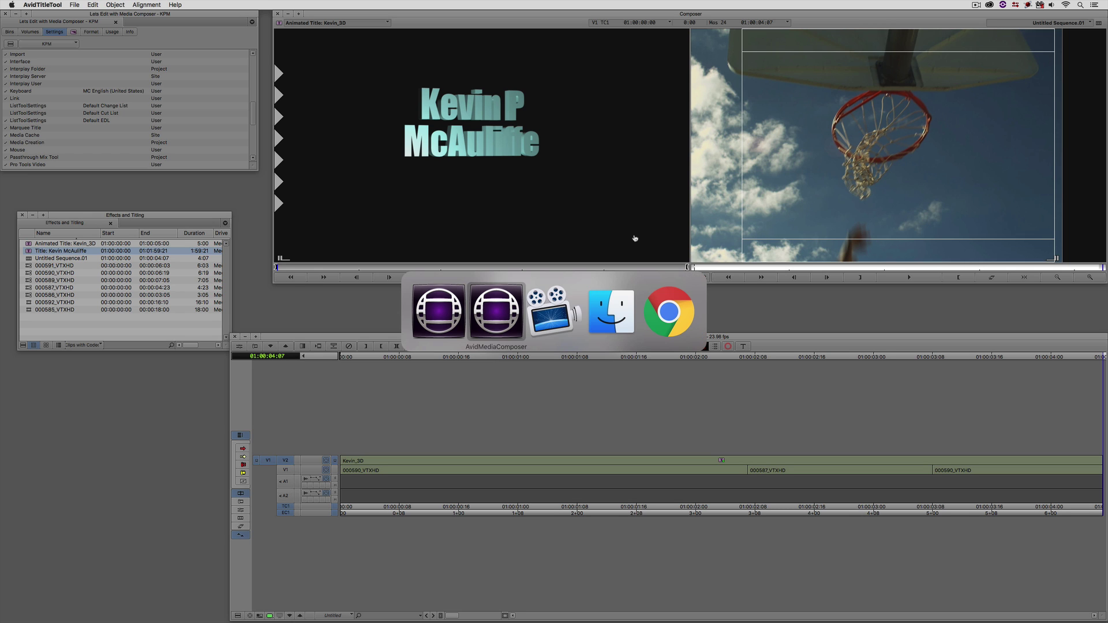
key(super+Tab)
key(super+Tab)
key(super+Tab)
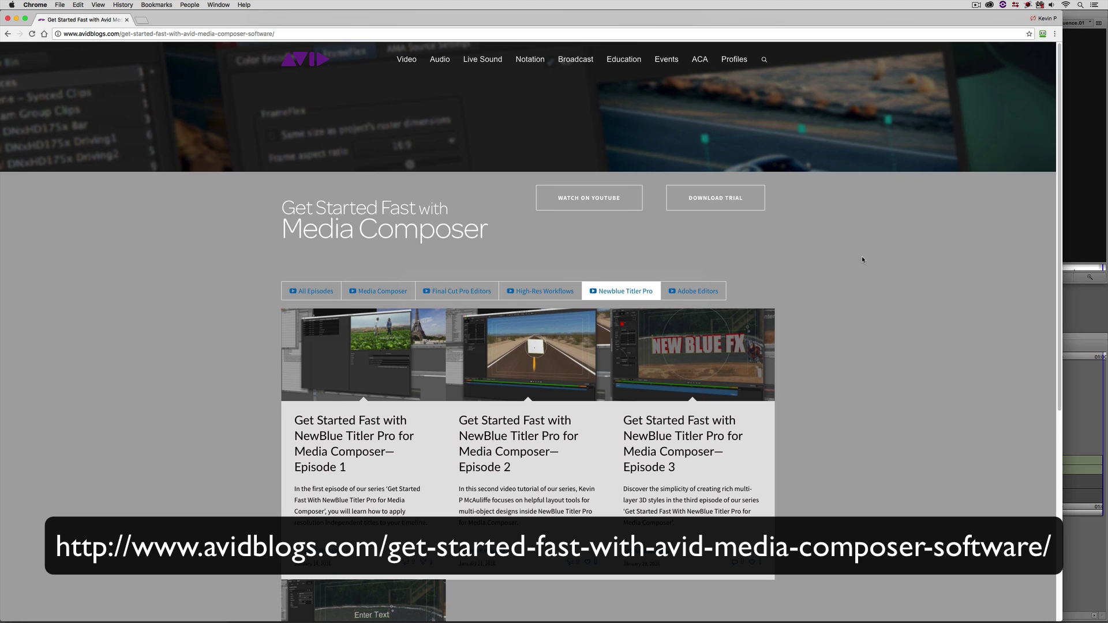
scroll(862, 259, down, 4)
scroll(863, 259, down, 2)
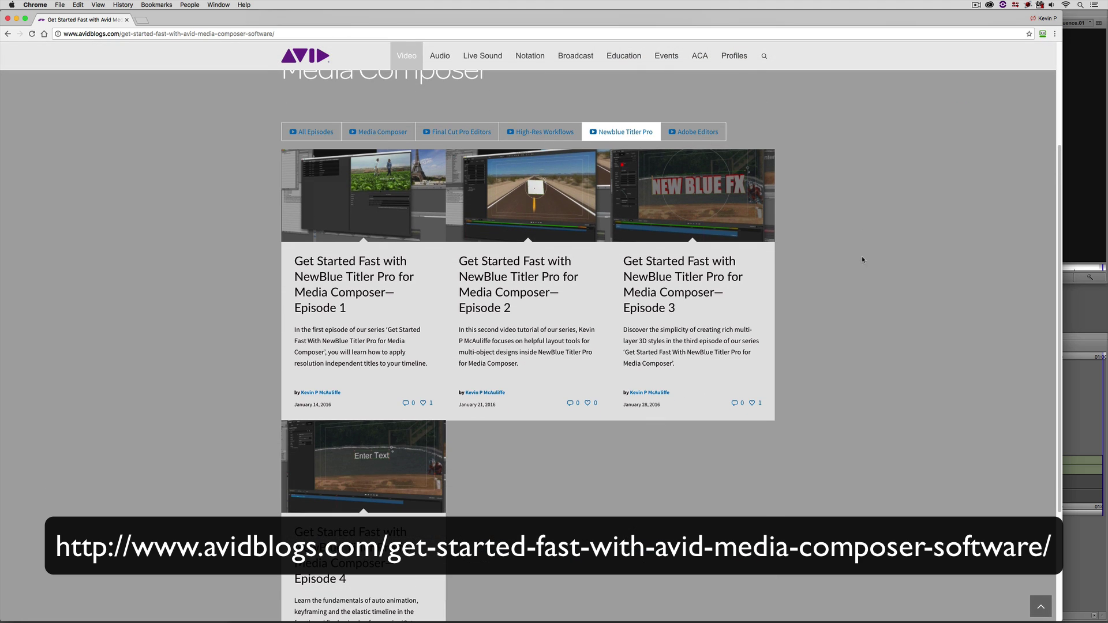